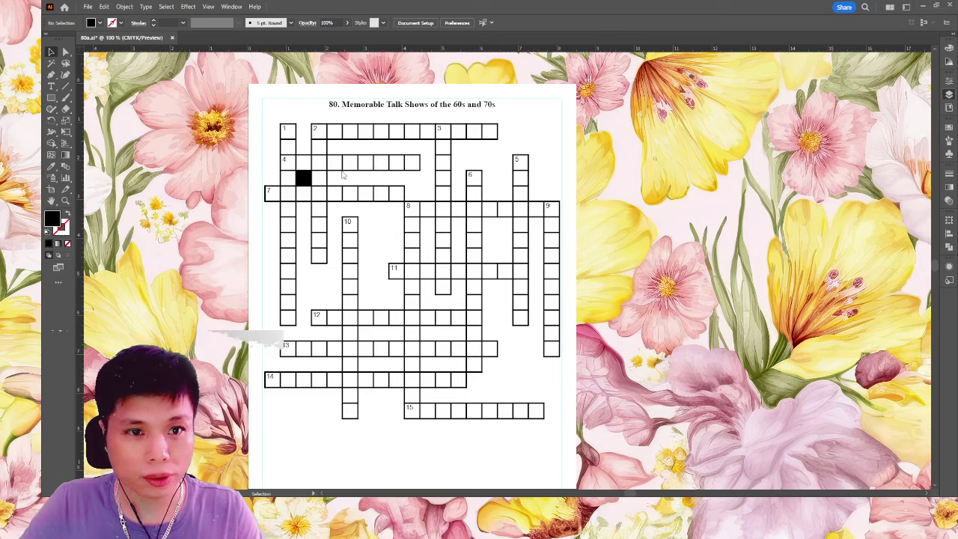
Step: Save and close the finished Talk Shows crossword file, 80a.ai
{"action": "key", "text": "ctrl+s"}
{"action": "key", "text": "ctrl+w"}
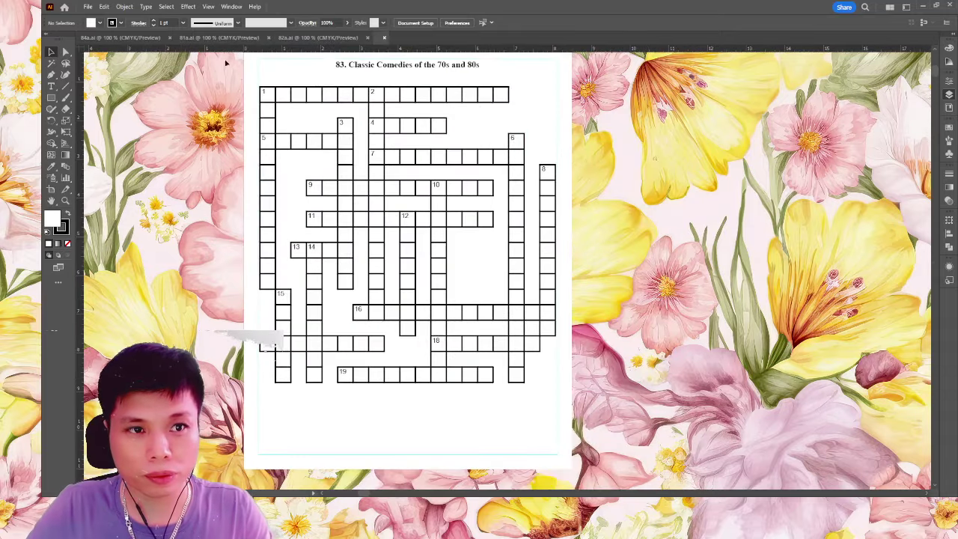
Step: In crossword 81, draw a black-filled square in the cell left of clue 4
{"action": "left_click", "coordinate": [217, 38]}
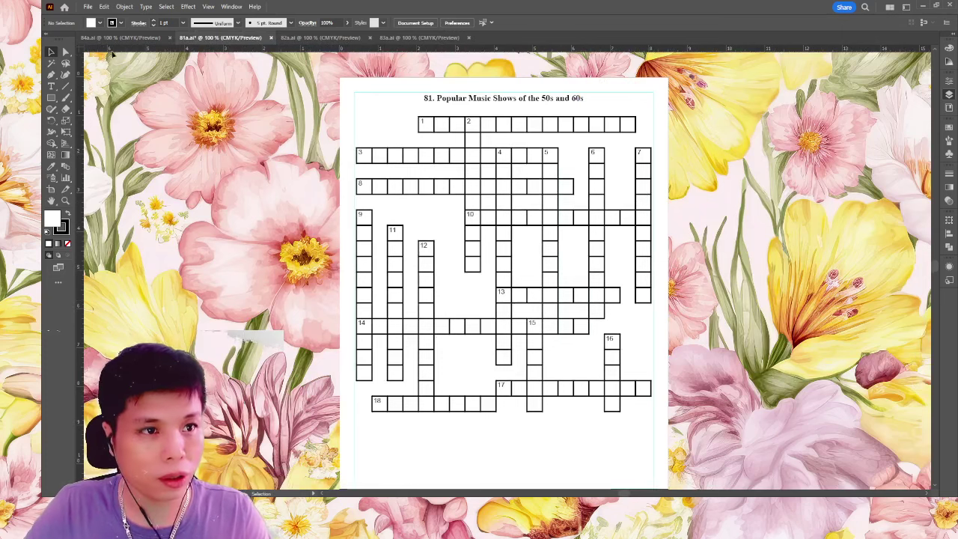
{"action": "key", "text": "shift+x"}
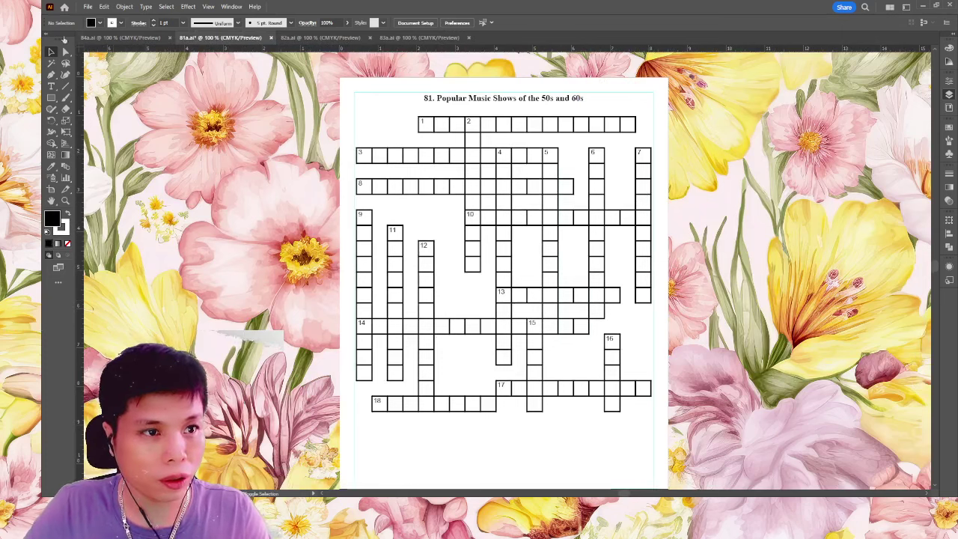
{"action": "left_click", "coordinate": [52, 98]}
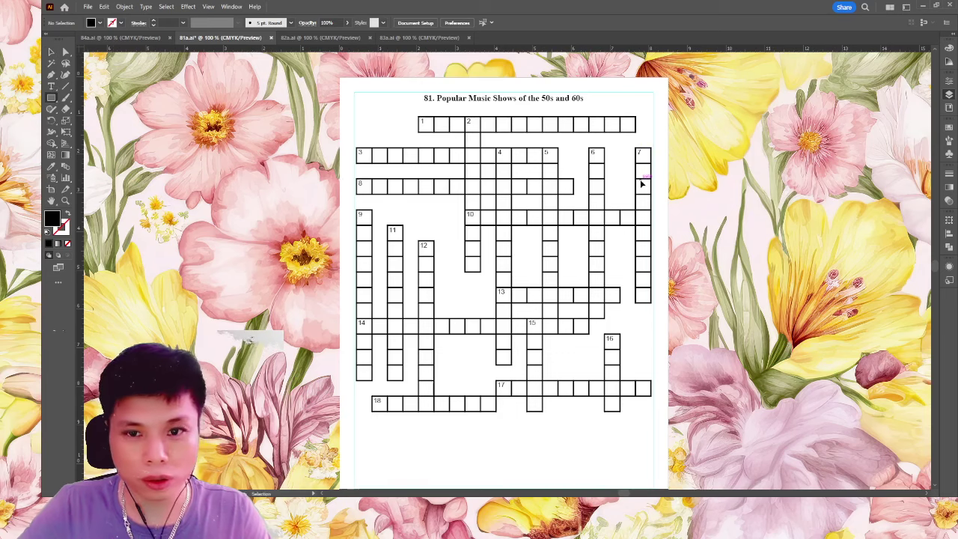
{"action": "key", "text": "ctrl+equal"}
{"action": "scroll", "coordinate": [492, 169], "scroll_direction": "up", "scroll_amount": 5}
{"action": "scroll", "coordinate": [449, 176], "scroll_direction": "up", "scroll_amount": 1}
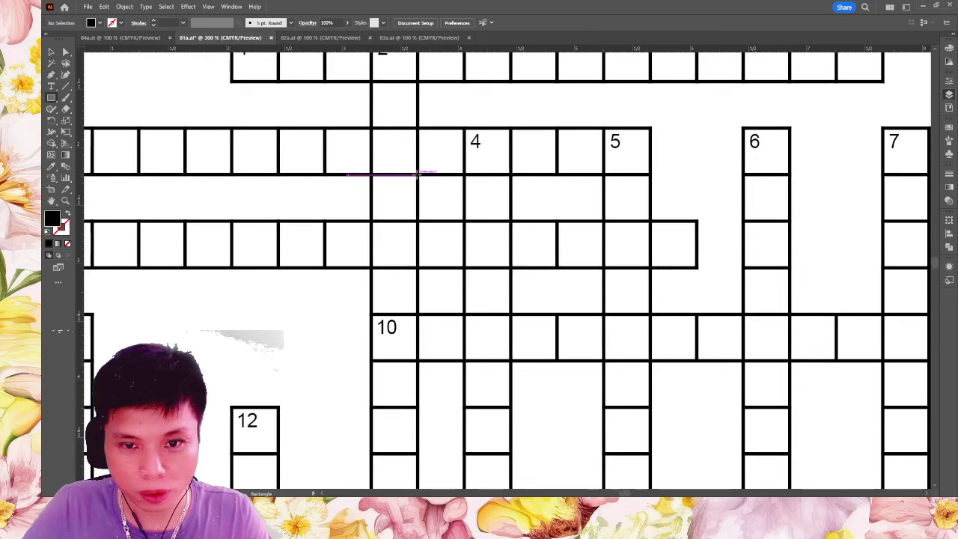
{"action": "left_click_drag", "start_coordinate": [418, 175], "coordinate": [465, 221]}
{"action": "left_click", "coordinate": [51, 52]}
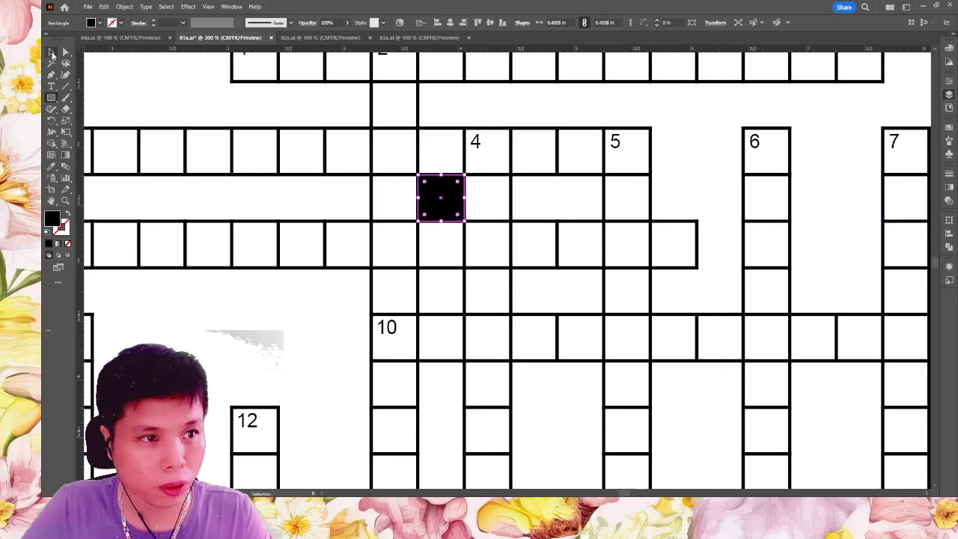
{"action": "left_click", "coordinate": [238, 94]}
Step: Duplicate the black square into the cell two rows below it
{"action": "key", "text": "ctrl+minus"}
{"action": "key", "text": "ctrl+minus"}
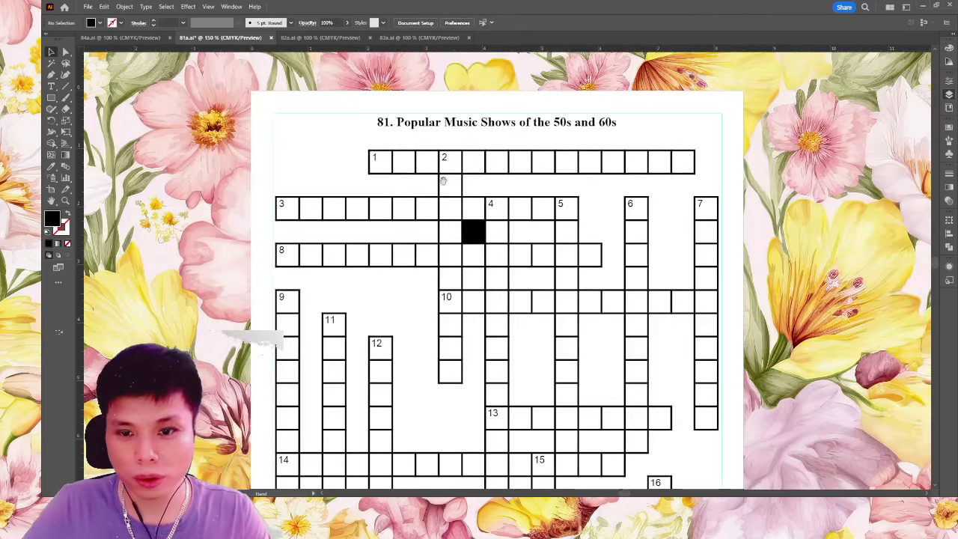
{"action": "left_click_drag", "start_coordinate": [583, 248], "coordinate": [471, 195]}
{"action": "key", "text": "ctrl+plus"}
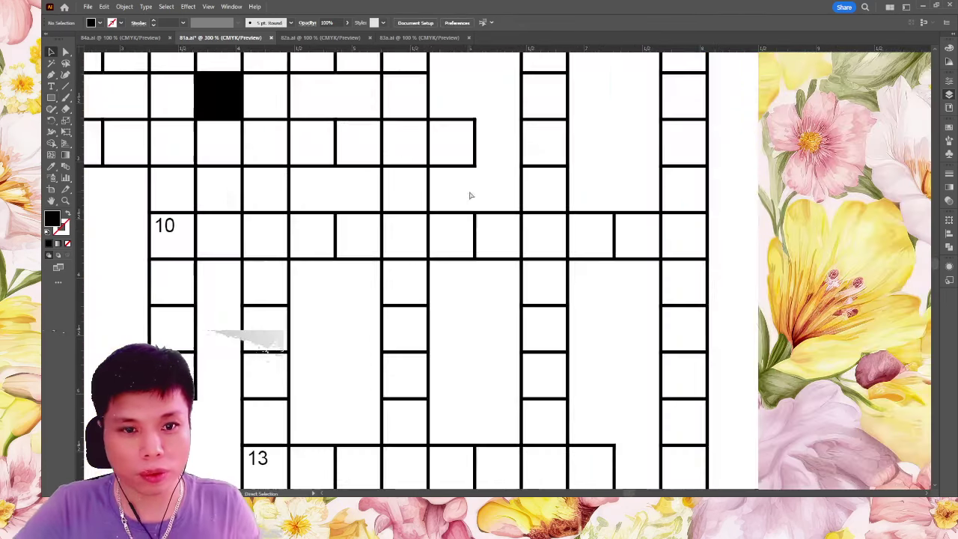
{"action": "scroll", "coordinate": [368, 155], "scroll_direction": "up", "scroll_amount": 2}
{"action": "scroll", "coordinate": [400, 157], "scroll_direction": "left", "scroll_amount": 4}
{"action": "left_click_drag", "start_coordinate": [401, 157], "coordinate": [418, 248]}
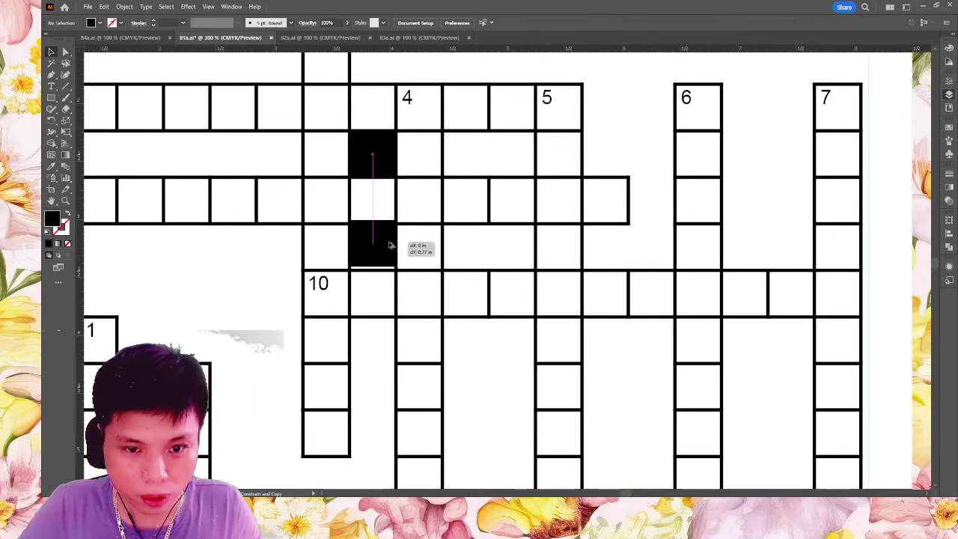
{"action": "left_click", "coordinate": [487, 252]}
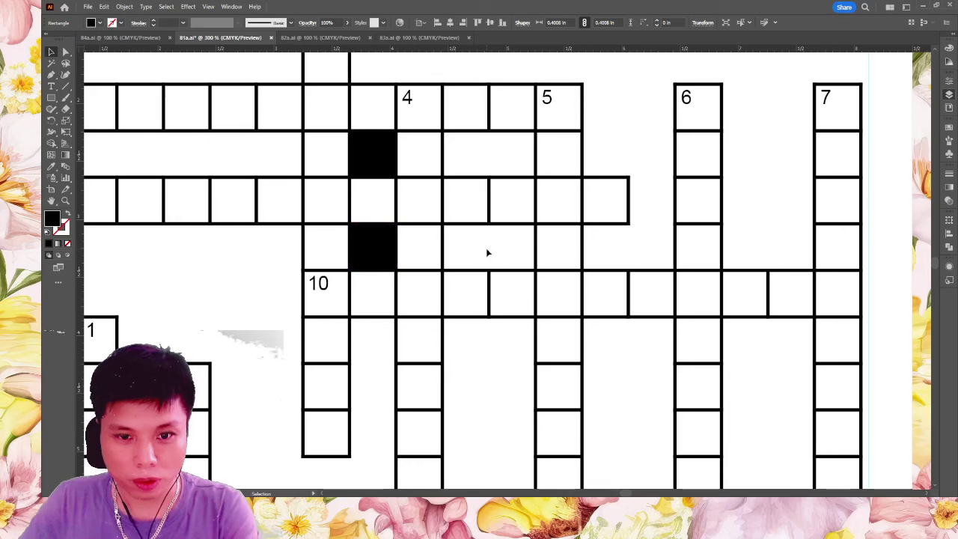
{"action": "key", "text": "ctrl+minus"}
{"action": "key", "text": "ctrl+minus"}
{"action": "key", "text": "ctrl+minus"}
{"action": "scroll", "coordinate": [487, 253], "scroll_direction": "down", "scroll_amount": 2}
{"action": "scroll", "coordinate": [488, 252], "scroll_direction": "right", "scroll_amount": 3}
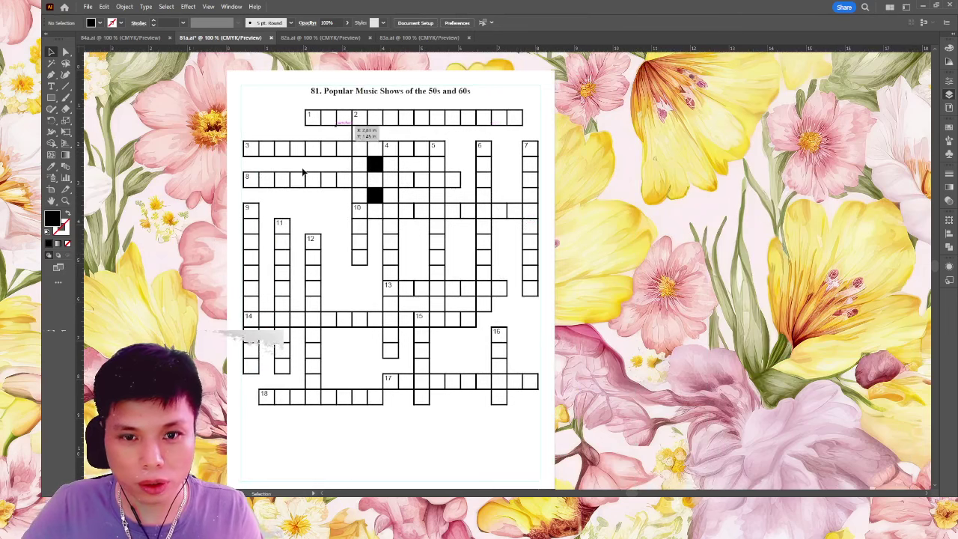
{"action": "left_click_drag", "start_coordinate": [303, 173], "coordinate": [360, 134]}
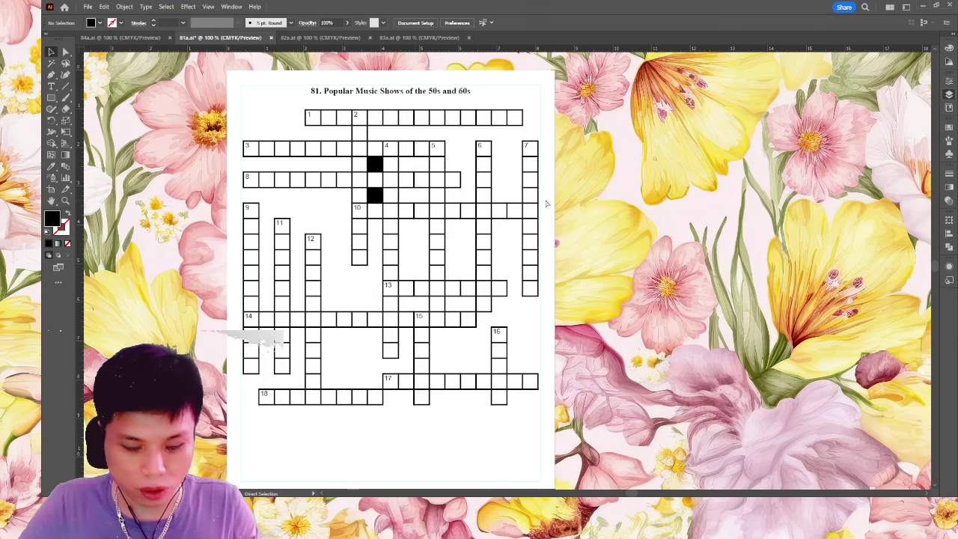
Step: Save 81a.ai with its two black blocked squares
{"action": "key", "text": "ctrl+s"}
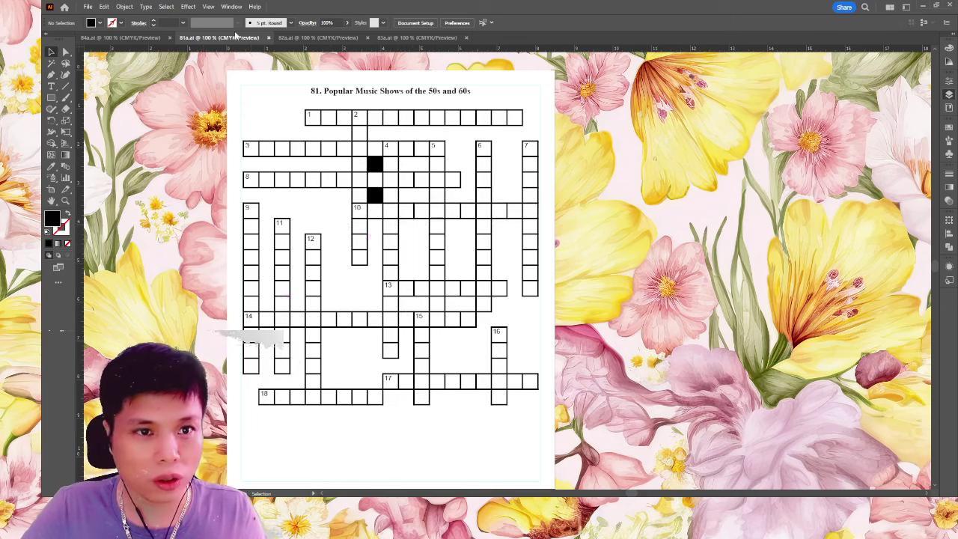
Step: Close crossword 81 and draw a black square below crossword 82's clue 15 row
{"action": "left_click", "coordinate": [269, 37]}
{"action": "left_click", "coordinate": [209, 37]}
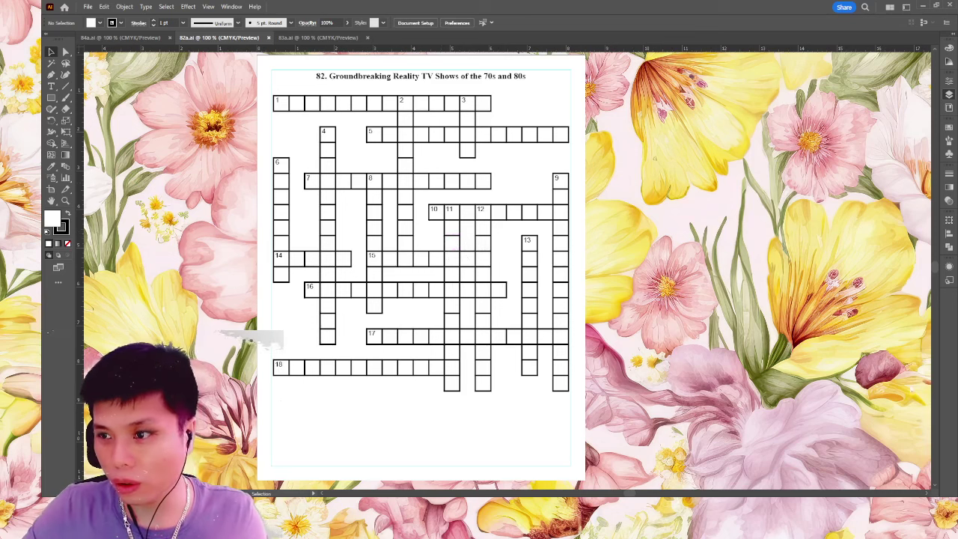
{"action": "key", "text": "shift+x"}
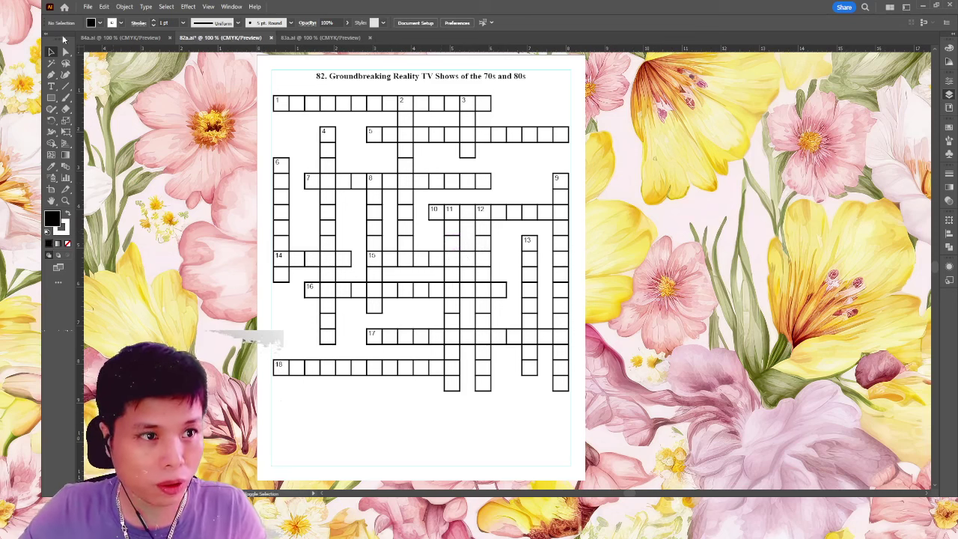
{"action": "left_click", "coordinate": [51, 97]}
{"action": "scroll", "coordinate": [505, 191], "scroll_direction": "up", "scroll_amount": 1, "text": "alt"}
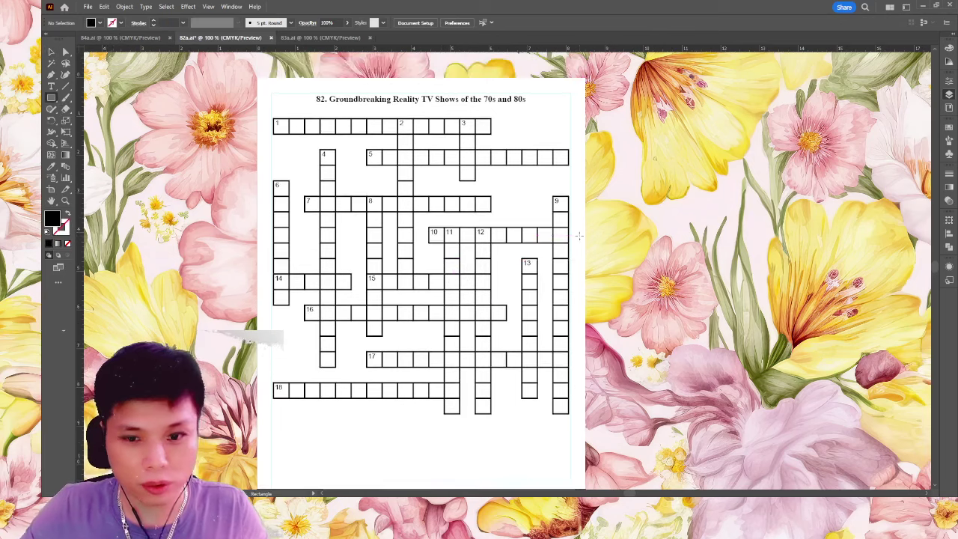
{"action": "scroll", "coordinate": [505, 191], "scroll_direction": "up", "scroll_amount": 2, "text": "alt"}
{"action": "scroll", "coordinate": [581, 240], "scroll_direction": "up", "scroll_amount": 2, "text": "alt"}
{"action": "left_click_drag", "start_coordinate": [503, 322], "coordinate": [537, 182]}
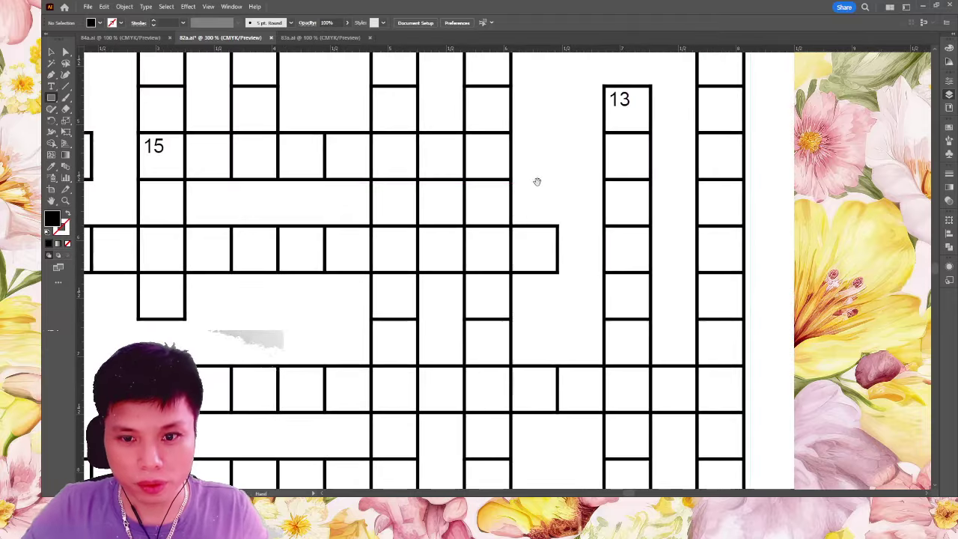
{"action": "scroll", "coordinate": [537, 183], "scroll_direction": "up", "scroll_amount": 1, "text": "alt"}
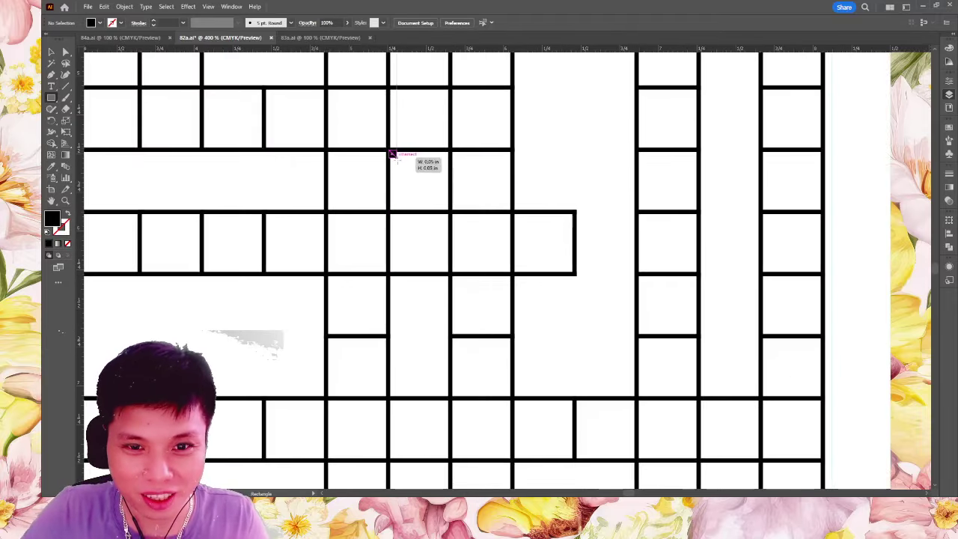
{"action": "left_click_drag", "start_coordinate": [388, 149], "coordinate": [450, 212]}
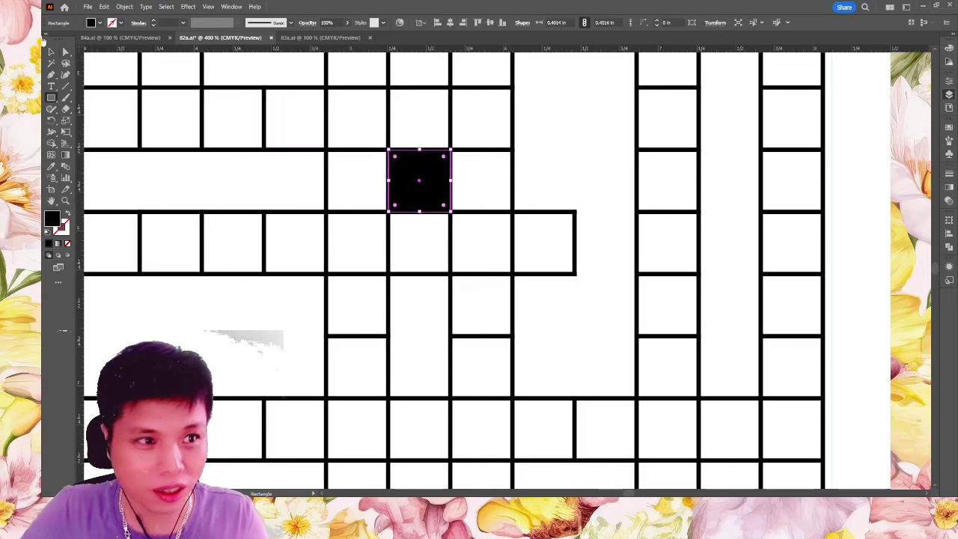
Step: Deselect the square, fit the whole page in view, and save 82a.ai
{"action": "left_click", "coordinate": [52, 52]}
{"action": "left_click", "coordinate": [183, 185]}
{"action": "key", "text": "ctrl+minus"}
{"action": "key", "text": "ctrl+minus"}
{"action": "key", "text": "ctrl+minus"}
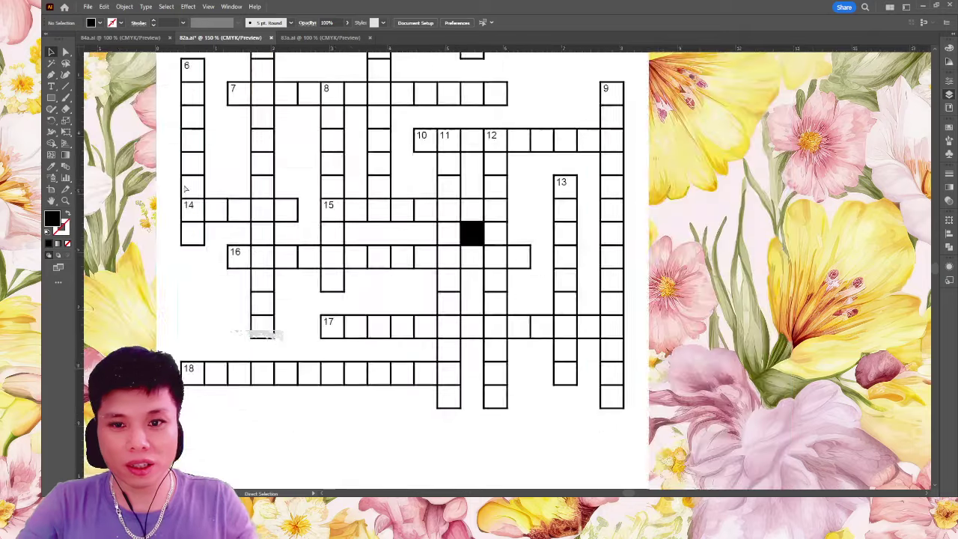
{"action": "key", "text": "ctrl+minus"}
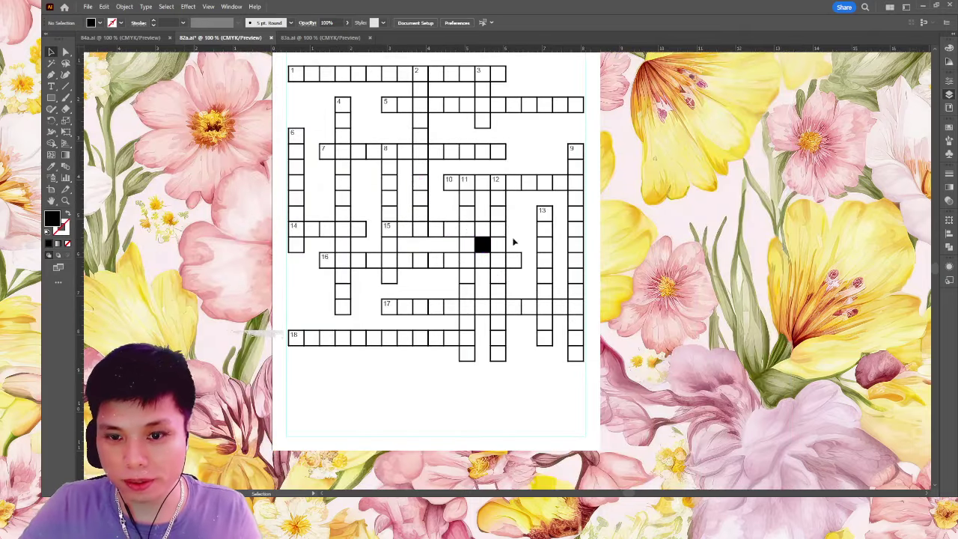
{"action": "key", "text": "ctrl+z"}
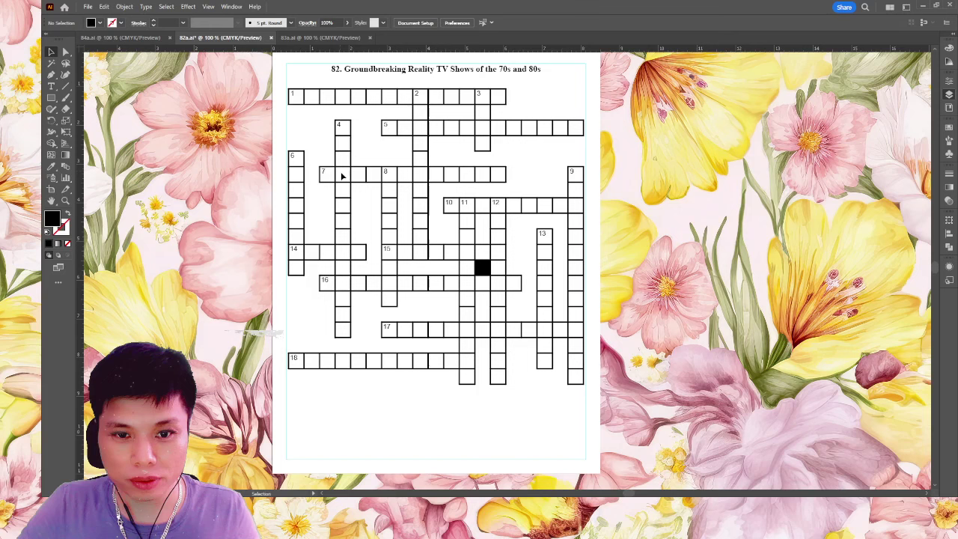
{"action": "key", "text": "ctrl+s"}
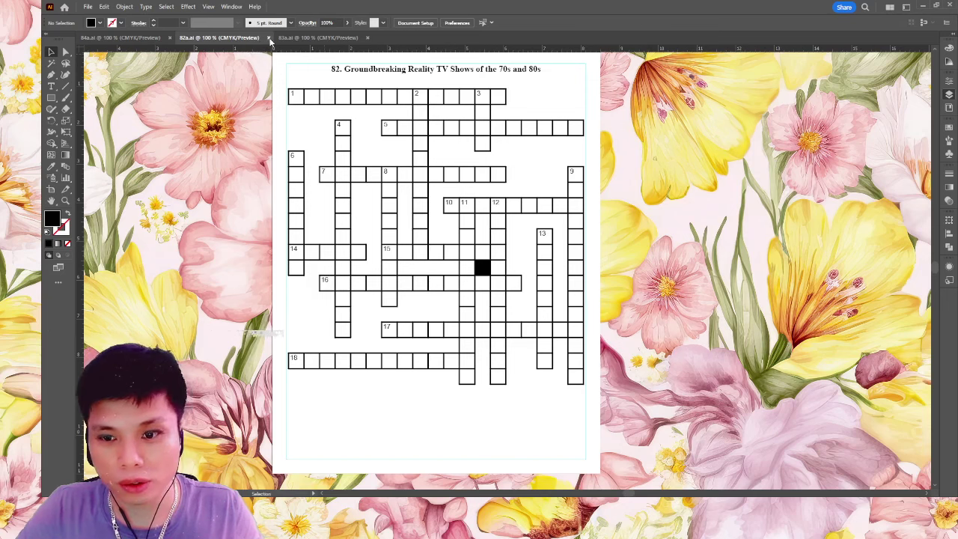
Step: Close crossword 82 and draw a black, strokeless square between the clue 9 and 11 rows
{"action": "left_click", "coordinate": [269, 38]}
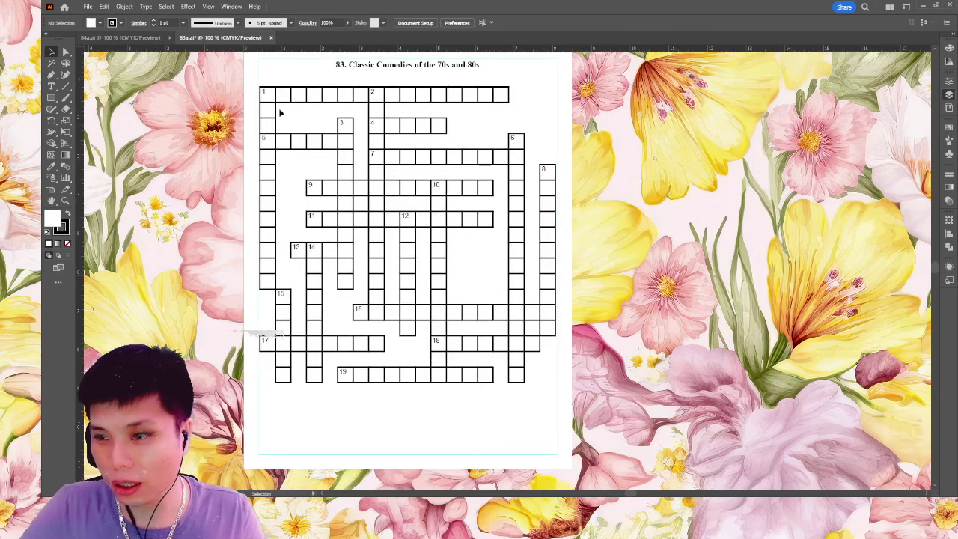
{"action": "key", "text": "shift+x"}
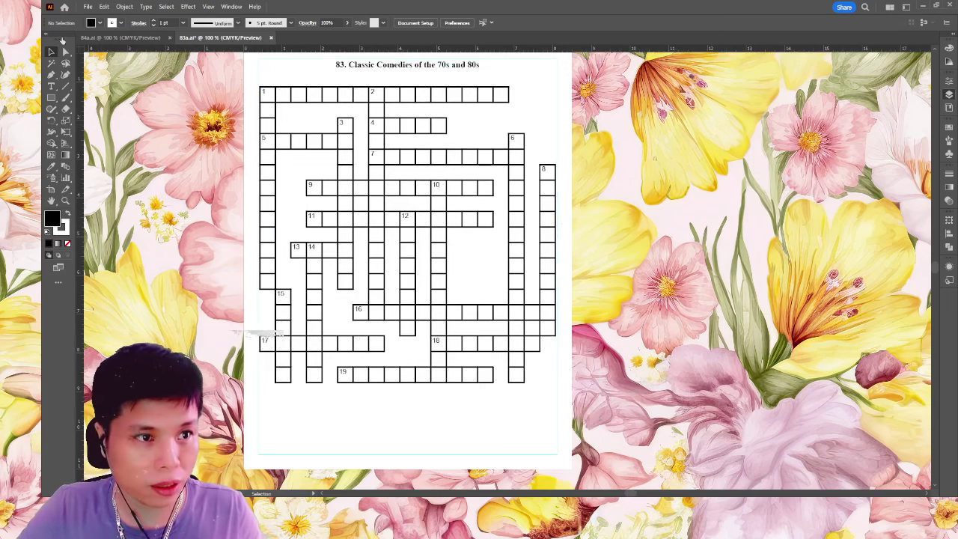
{"action": "key", "text": "slash"}
{"action": "left_click", "coordinate": [51, 97]}
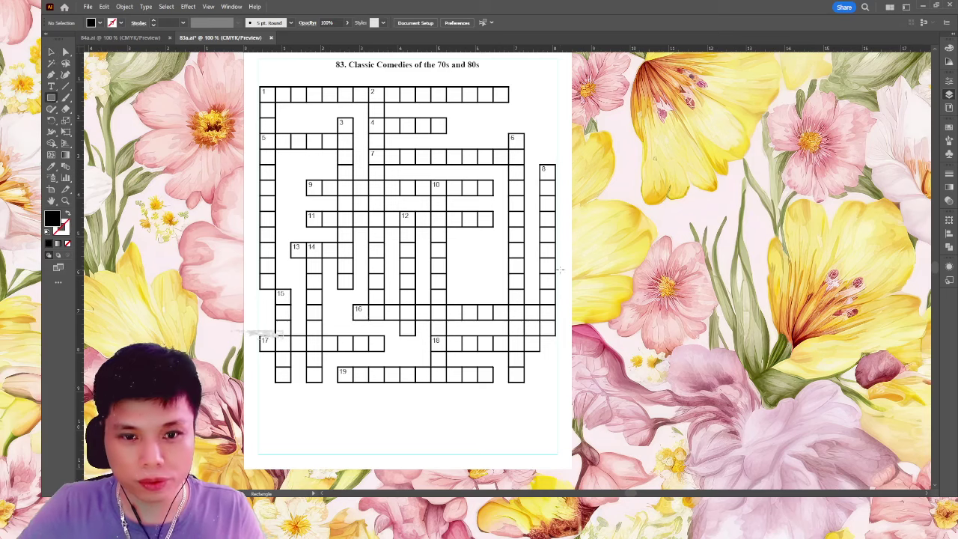
{"action": "key", "text": "ctrl+equal"}
{"action": "key", "text": "ctrl+equal"}
{"action": "key", "text": "ctrl+equal"}
{"action": "scroll", "coordinate": [486, 184], "scroll_direction": "up", "scroll_amount": 3}
{"action": "scroll", "coordinate": [486, 183], "scroll_direction": "left", "scroll_amount": 5}
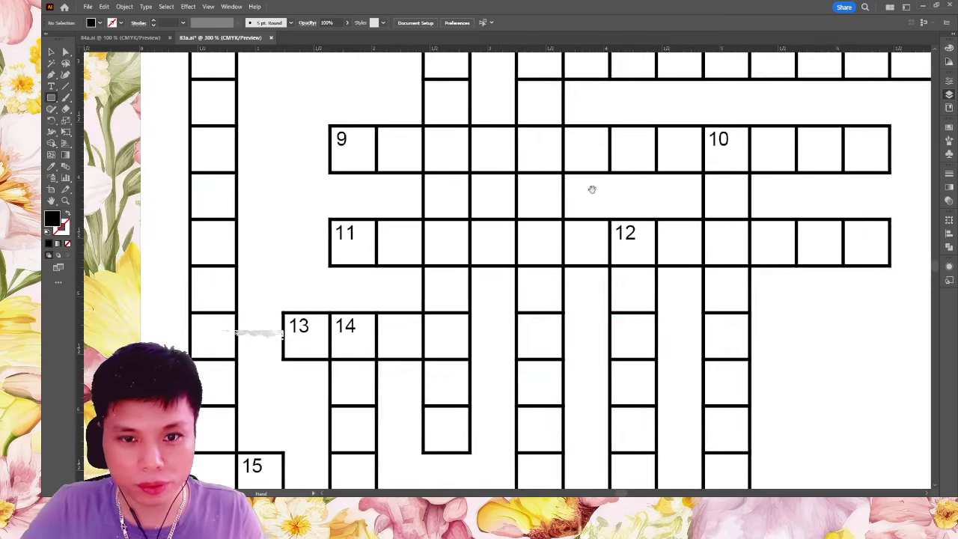
{"action": "key", "text": "ctrl+equal"}
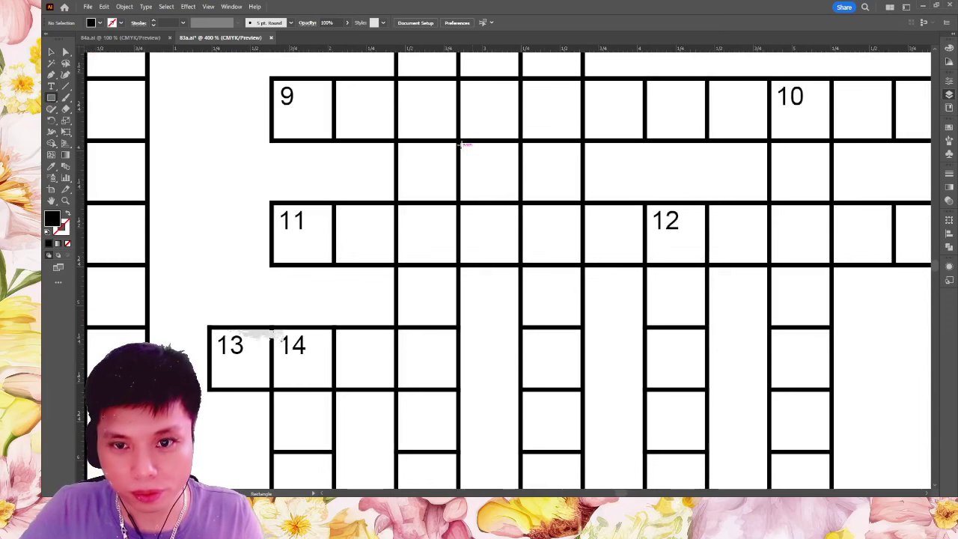
{"action": "left_click_drag", "start_coordinate": [459, 140], "coordinate": [521, 202]}
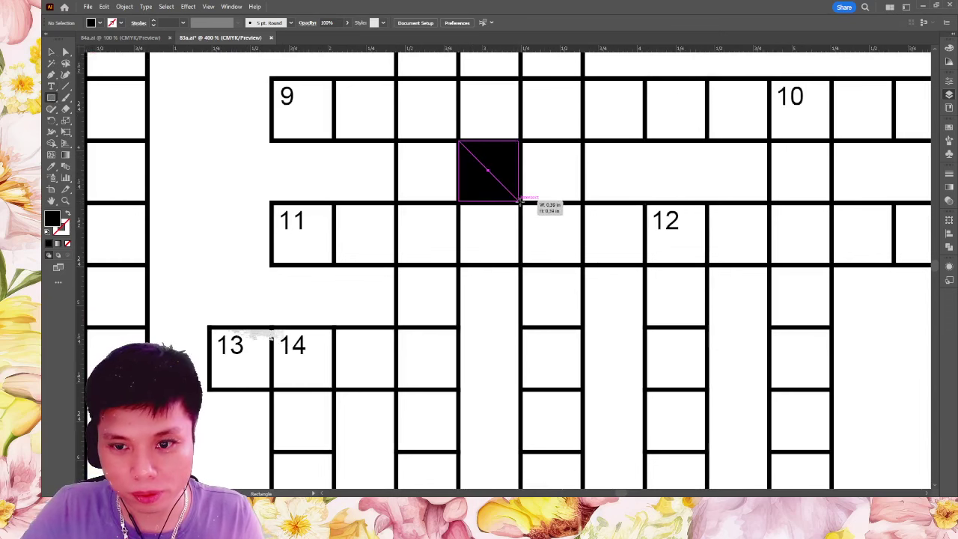
Step: Deselect the new black square and zoom out to the whole grid
{"action": "left_click", "coordinate": [50, 53]}
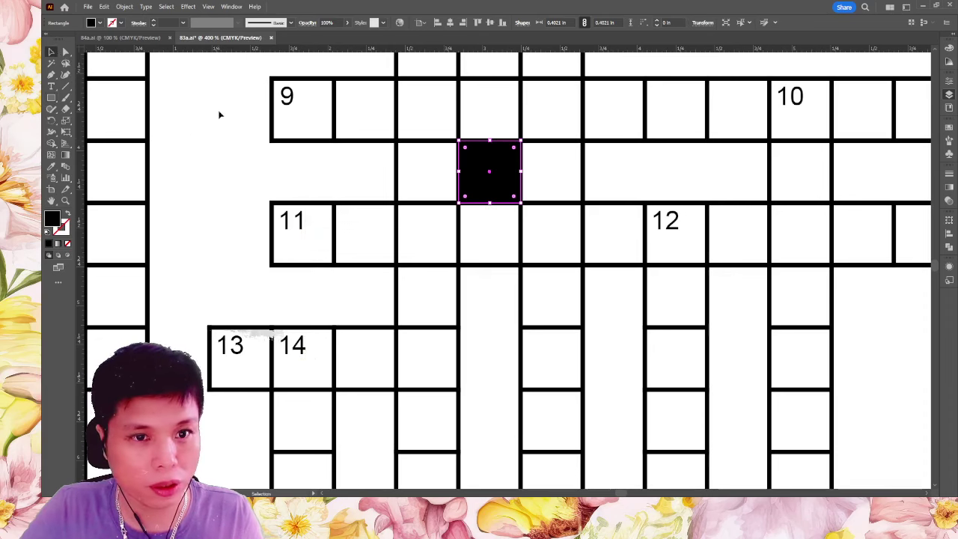
{"action": "left_click", "coordinate": [218, 114]}
{"action": "key", "text": "ctrl+minus"}
{"action": "key", "text": "ctrl+minus"}
{"action": "key", "text": "ctrl+minus"}
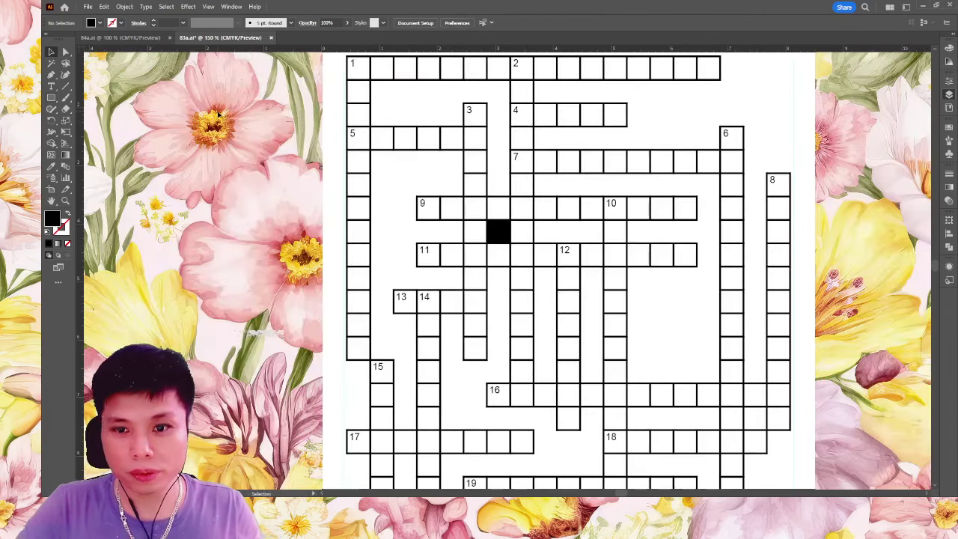
{"action": "key", "text": "ctrl+minus"}
{"action": "scroll", "coordinate": [491, 203], "scroll_direction": "right", "scroll_amount": 5}
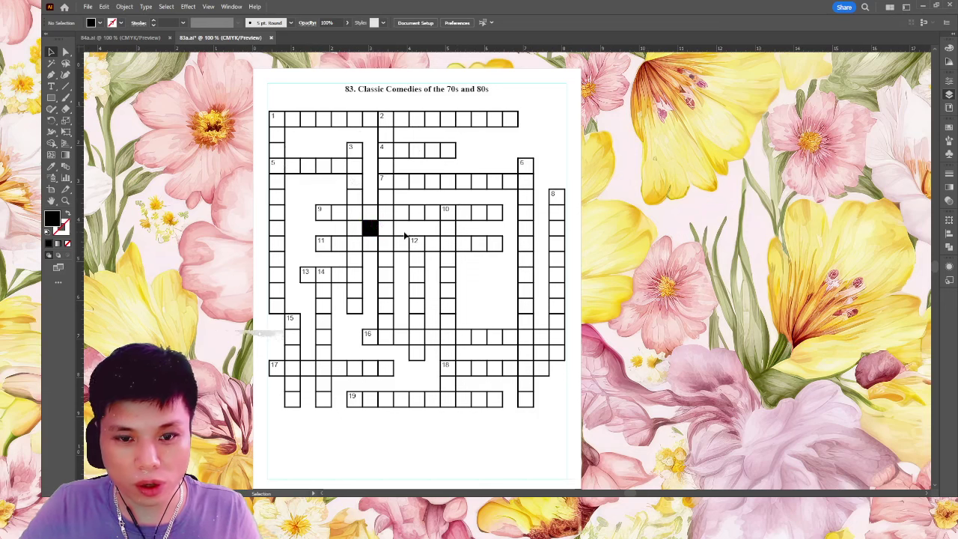
{"action": "scroll", "coordinate": [405, 235], "scroll_direction": "down", "scroll_amount": 1}
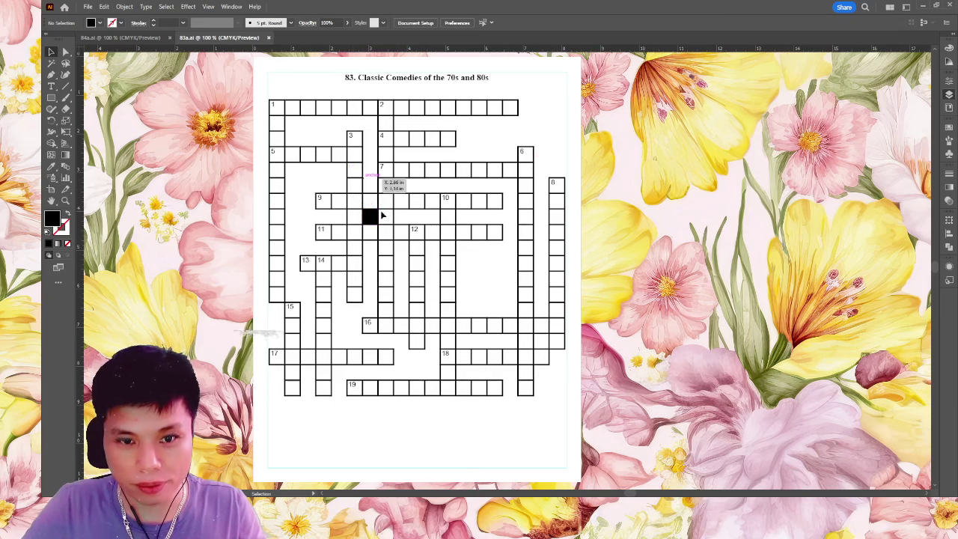
Step: Duplicate the black square into the cell below clue 16 near the clue 8 column
{"action": "left_click_drag", "start_coordinate": [370, 216], "coordinate": [585, 365]}
{"action": "key", "text": "ctrl+plus"}
{"action": "key", "text": "ctrl+plus"}
{"action": "key", "text": "ctrl+plus"}
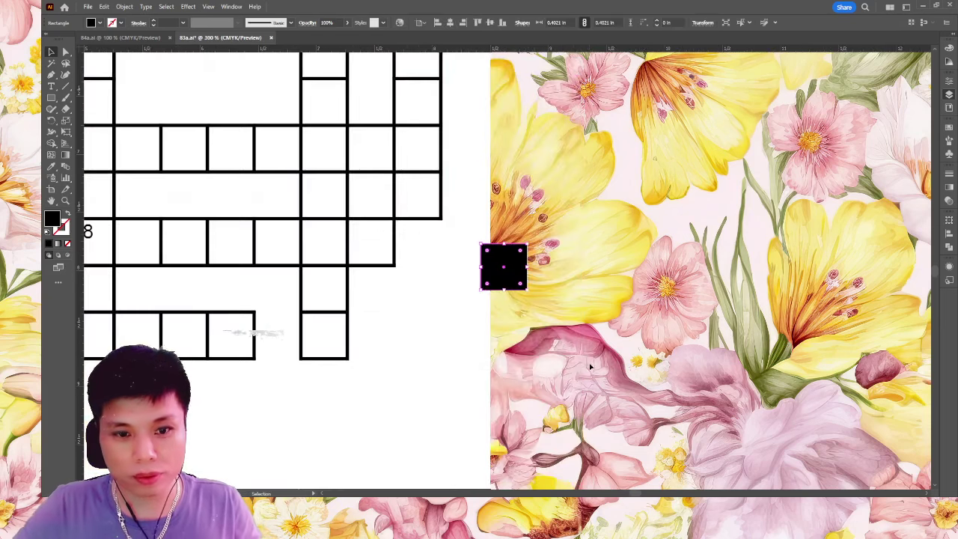
{"action": "scroll", "coordinate": [508, 264], "scroll_direction": "up", "scroll_amount": 1}
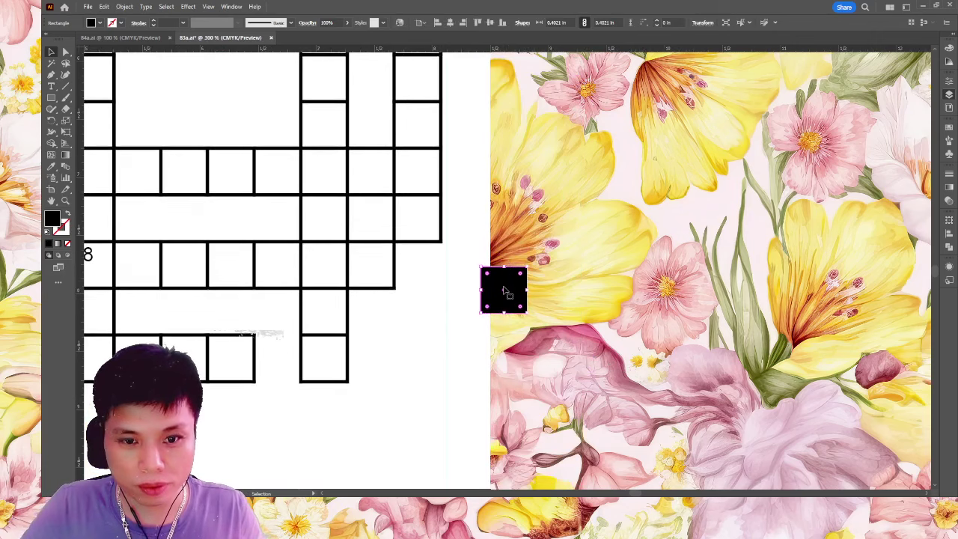
{"action": "left_click_drag", "start_coordinate": [435, 188], "coordinate": [541, 294]}
{"action": "left_click_drag", "start_coordinate": [615, 397], "coordinate": [486, 327]}
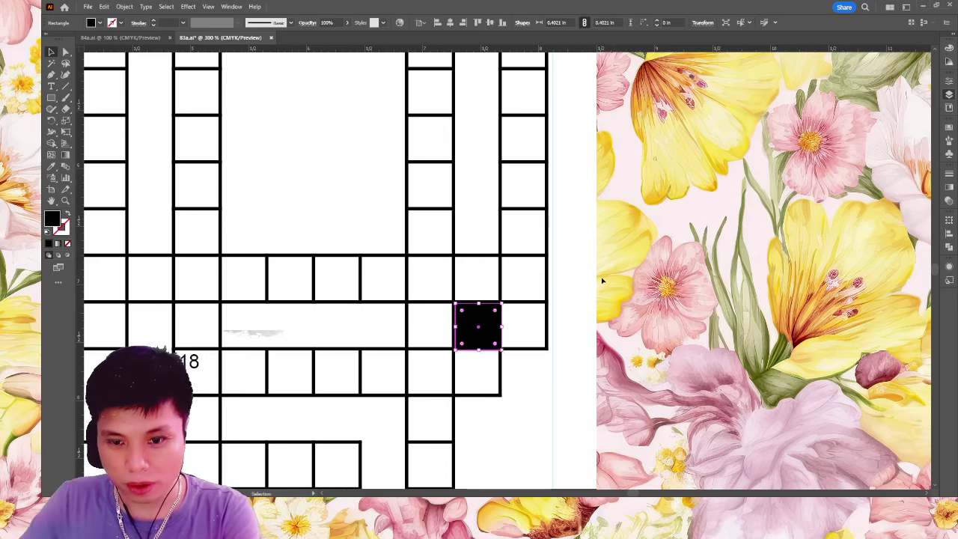
{"action": "left_click_drag", "start_coordinate": [486, 328], "coordinate": [483, 328]}
{"action": "left_click", "coordinate": [640, 282]}
{"action": "key", "text": "ctrl+minus"}
{"action": "key", "text": "ctrl+minus"}
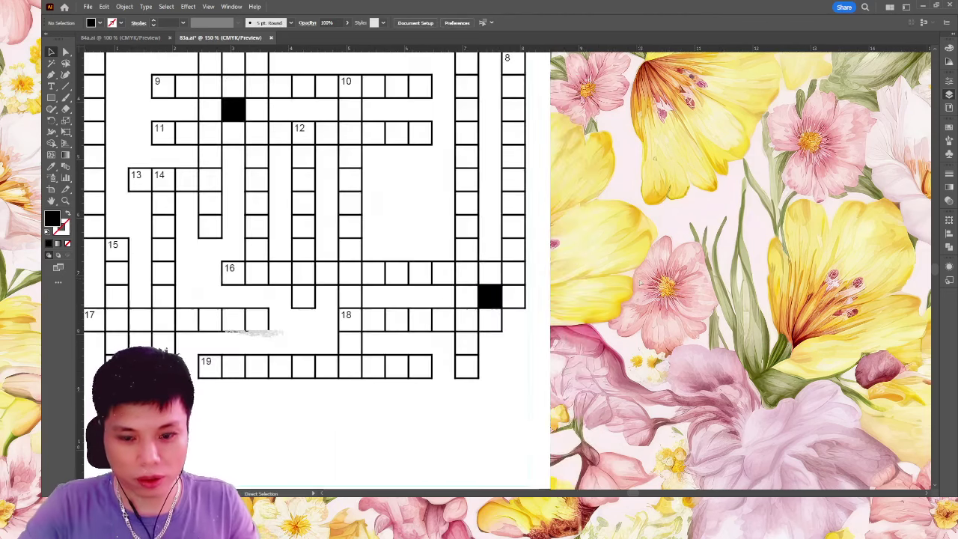
{"action": "key", "text": "ctrl+minus"}
{"action": "key", "text": "ctrl+minus"}
{"action": "key", "text": "ctrl+plus"}
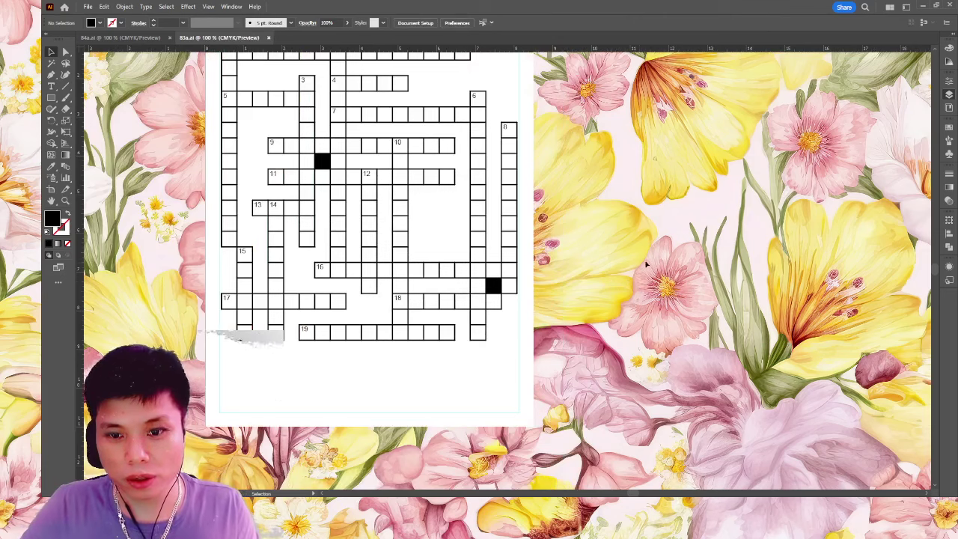
{"action": "scroll", "coordinate": [460, 122], "scroll_direction": "up", "scroll_amount": 1}
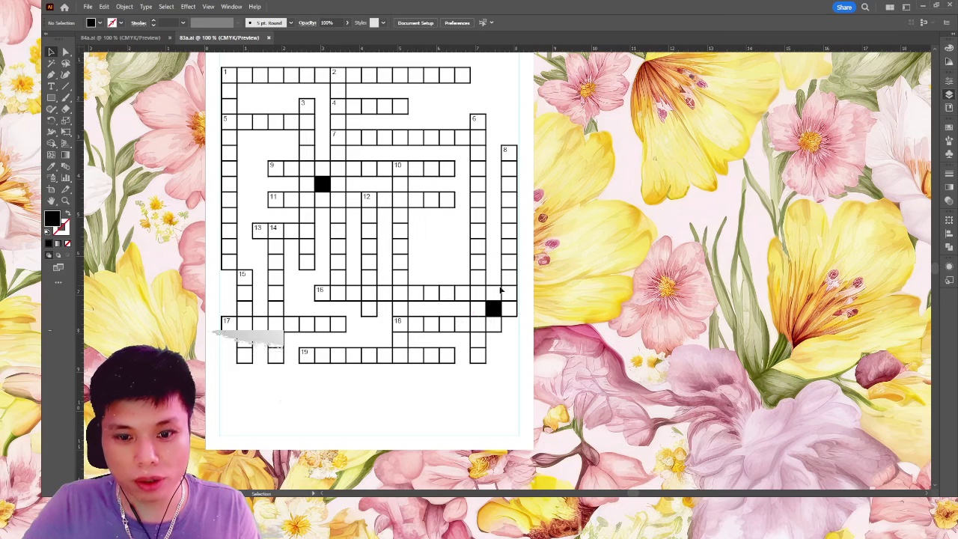
Step: Close the Classic Comedies (83a.ai) and The Doors (84a.ai) crossword files
{"action": "scroll", "coordinate": [453, 243], "scroll_direction": "up", "scroll_amount": 3}
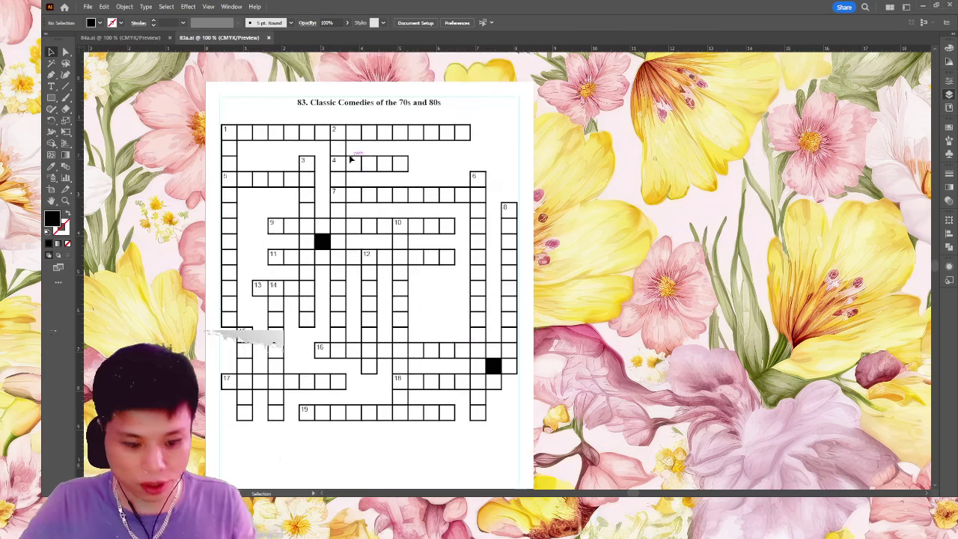
{"action": "left_click", "coordinate": [270, 38]}
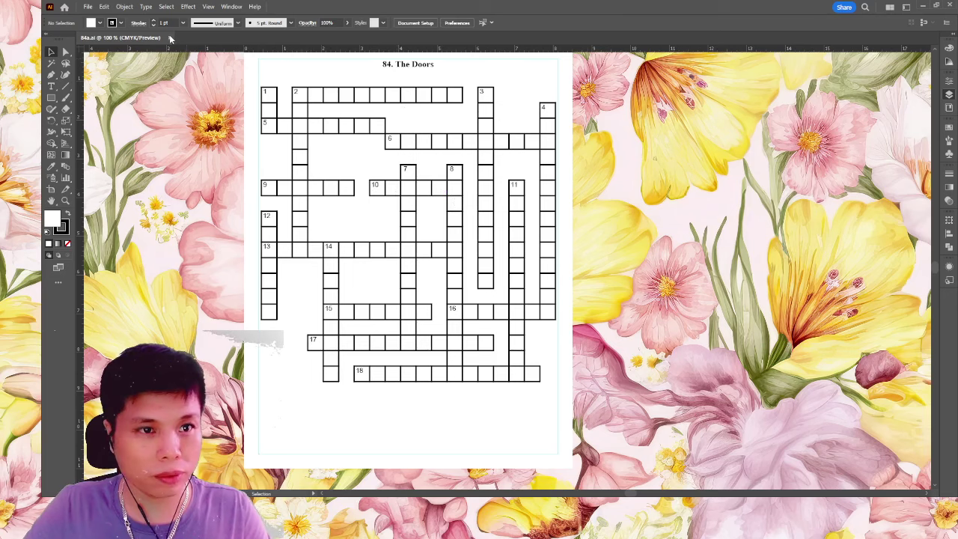
{"action": "key", "text": "ctrl+w"}
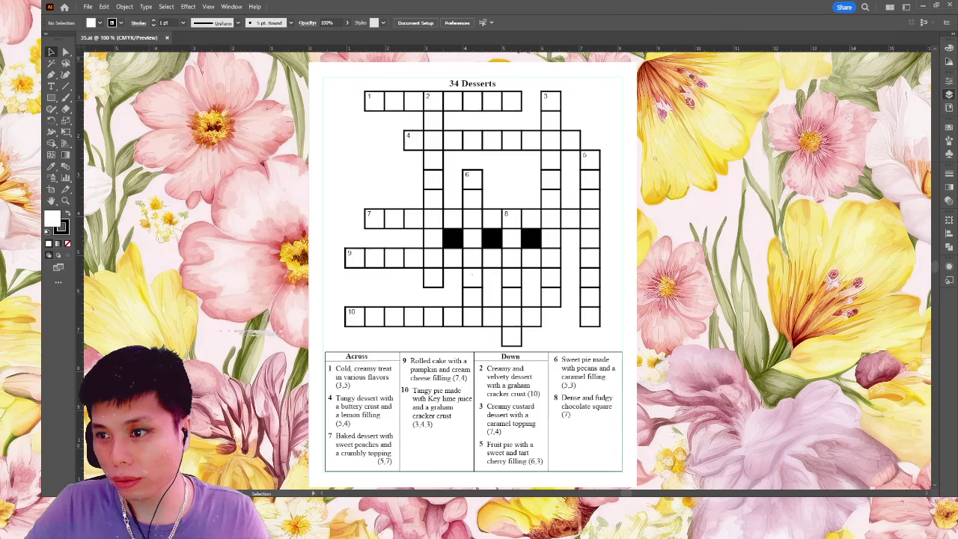
Step: Delete the old 34 Desserts grid and clues from the 35.ai page
{"action": "key", "text": "ctrl+minus"}
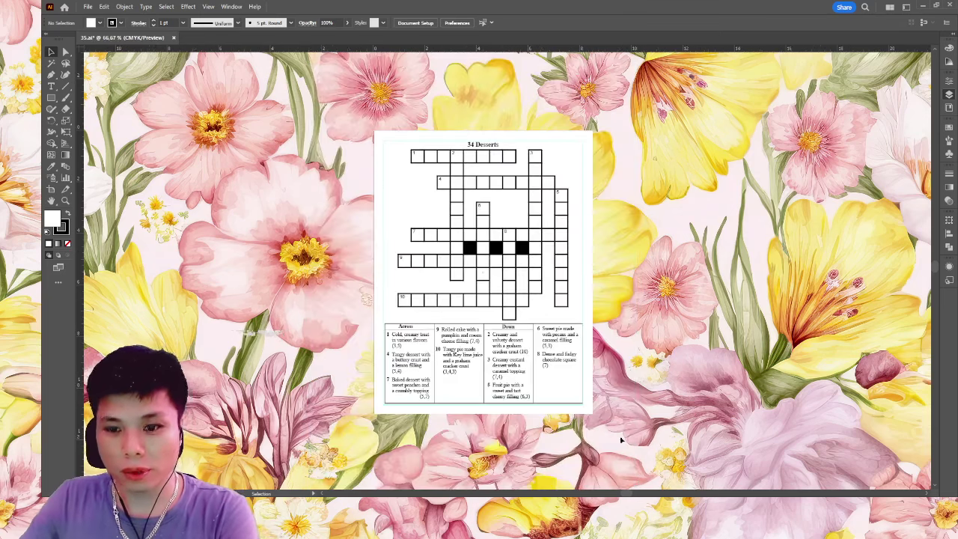
{"action": "key", "text": "ctrl+a"}
{"action": "key", "text": "Delete"}
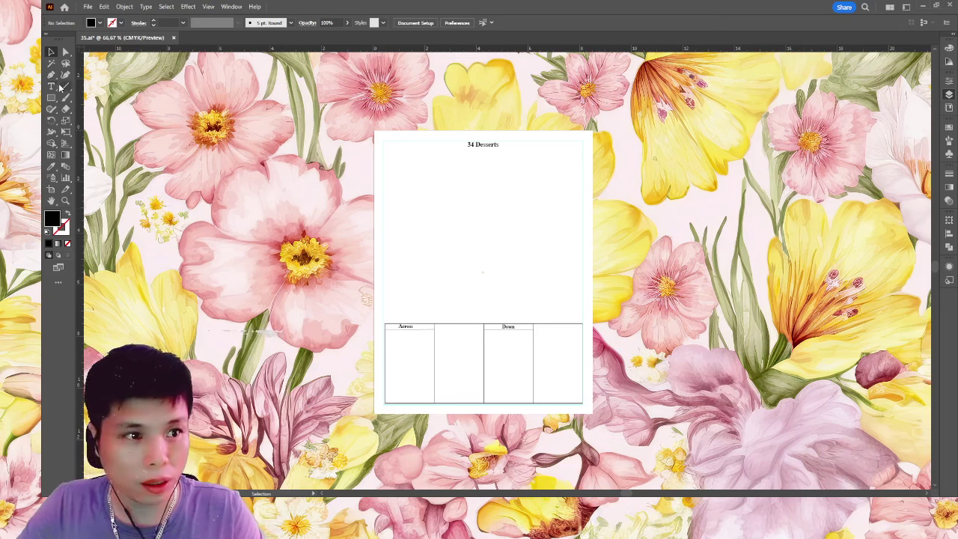
Step: Retitle the page '35 Beverages' and view it at 100%
{"action": "key", "text": "t"}
{"action": "triple_click", "coordinate": [487, 144]}
{"action": "type", "text": "35 Beverages"}
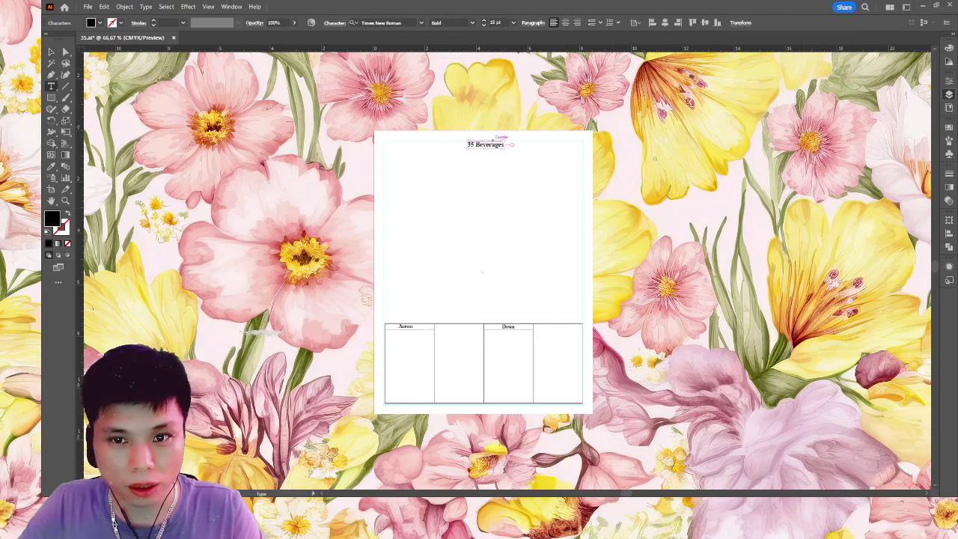
{"action": "key", "text": "Escape"}
{"action": "left_click", "coordinate": [686, 23]}
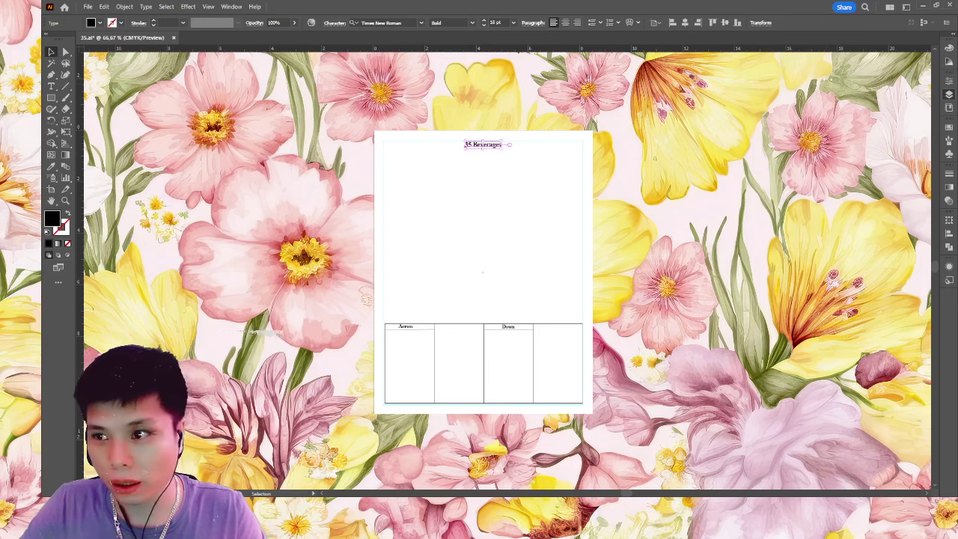
{"action": "left_click_drag", "start_coordinate": [592, 207], "coordinate": [519, 202]}
{"action": "key", "text": "ctrl+1"}
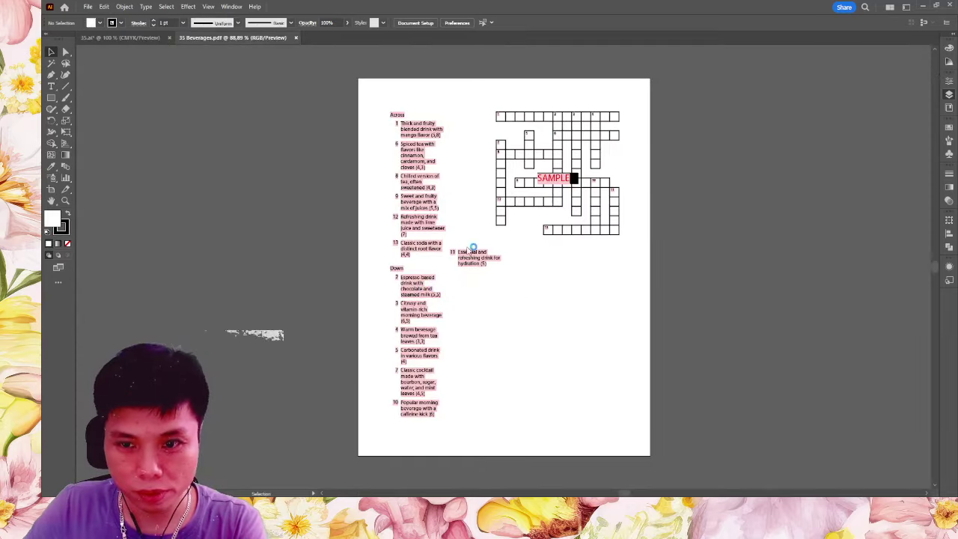
Step: Delete the SAMPLE box from the beverages PDF's crossword grid
{"action": "left_click", "coordinate": [552, 186]}
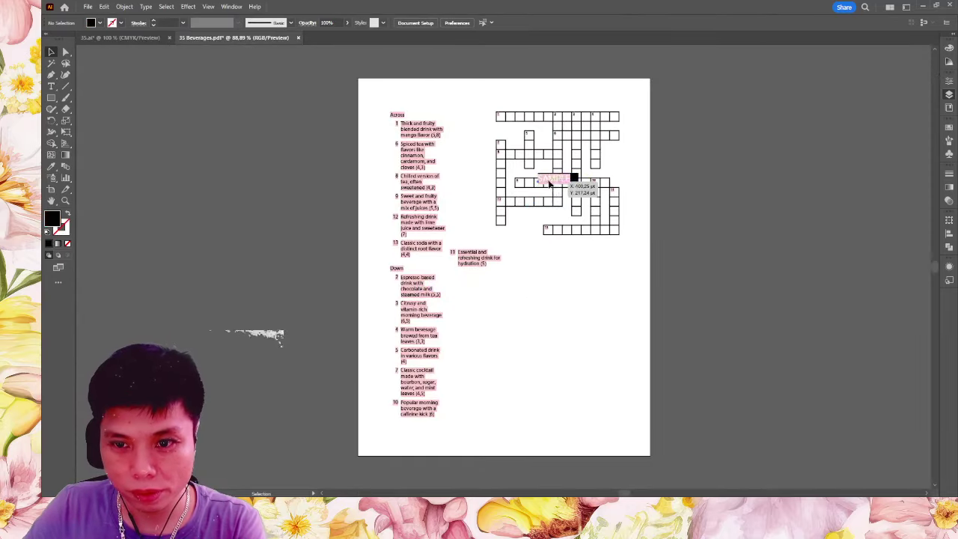
{"action": "key", "text": "Delete"}
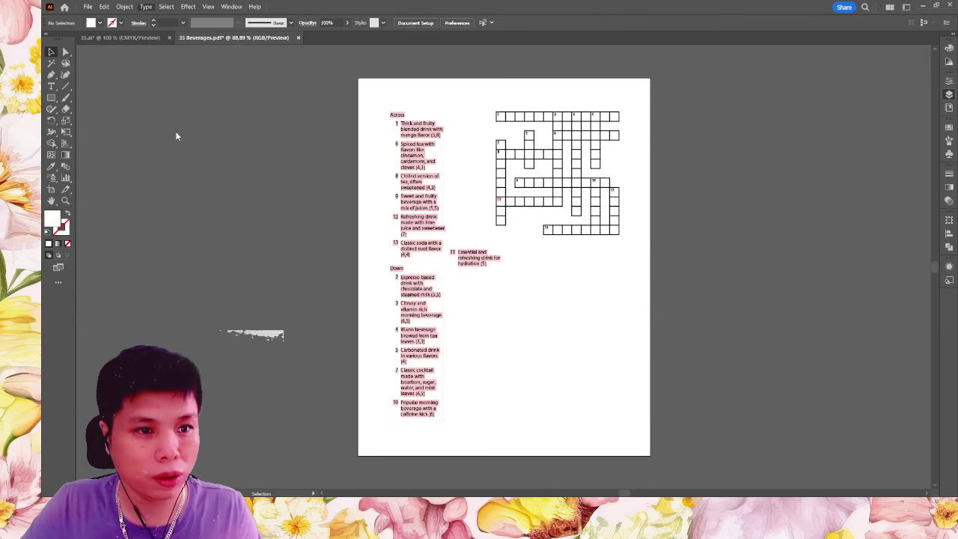
{"action": "triple_click", "coordinate": [479, 257]}
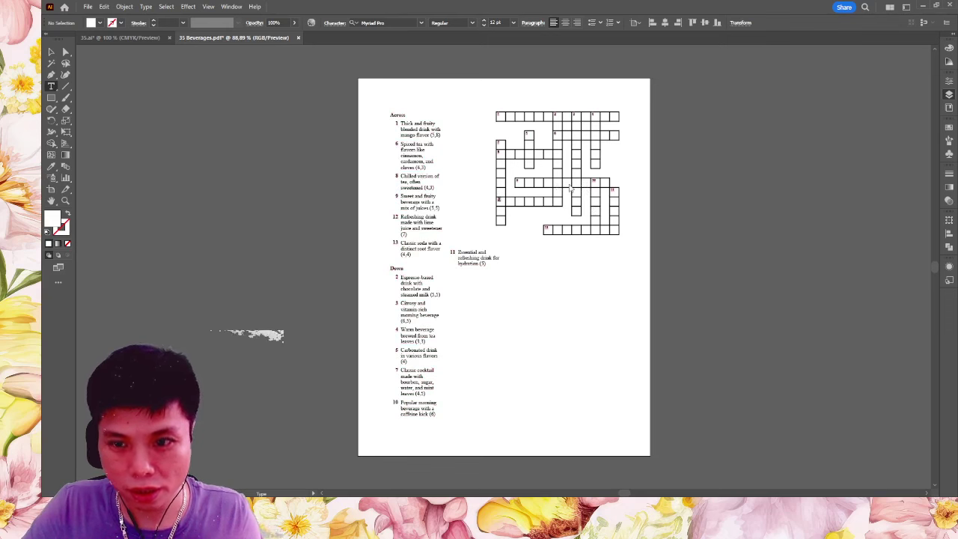
{"action": "key", "text": "Escape"}
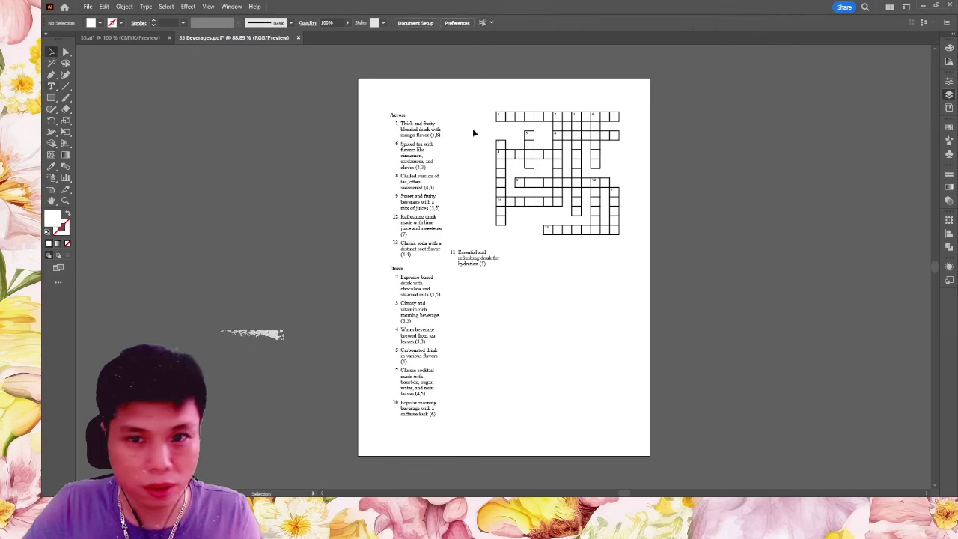
Step: Copy all the beverages grid and clue artwork and return to 35.ai
{"action": "left_click", "coordinate": [662, 243]}
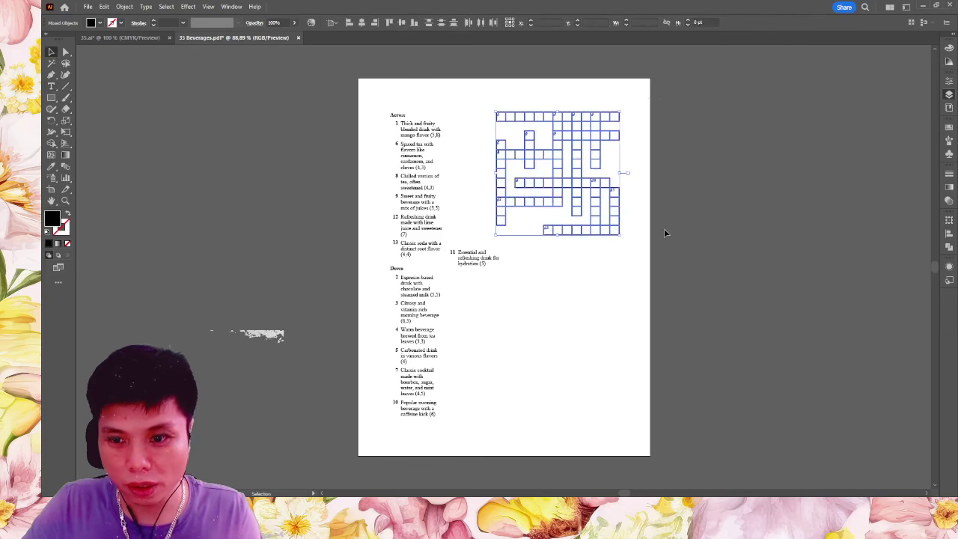
{"action": "left_click", "coordinate": [723, 197]}
{"action": "key", "text": "a"}
{"action": "key", "text": "ctrl+a"}
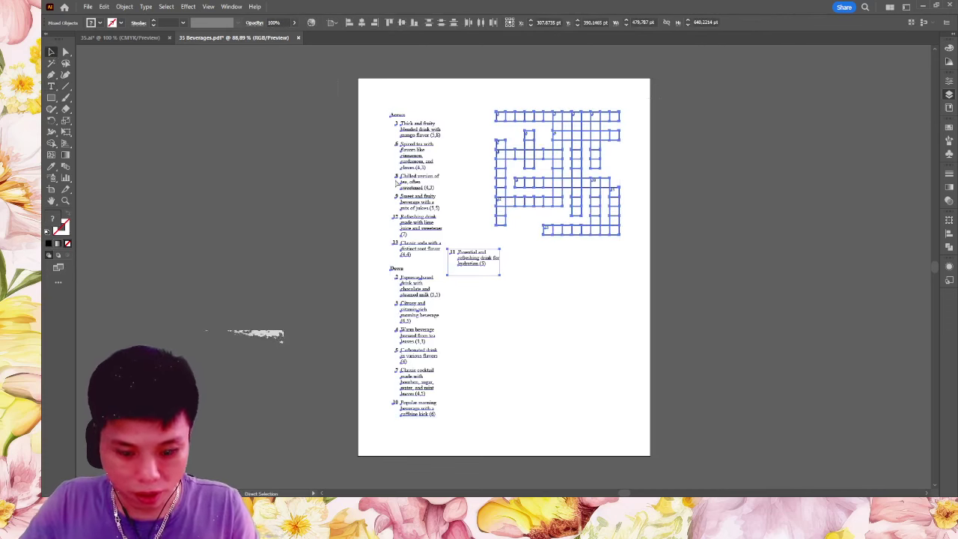
{"action": "left_click", "coordinate": [150, 37]}
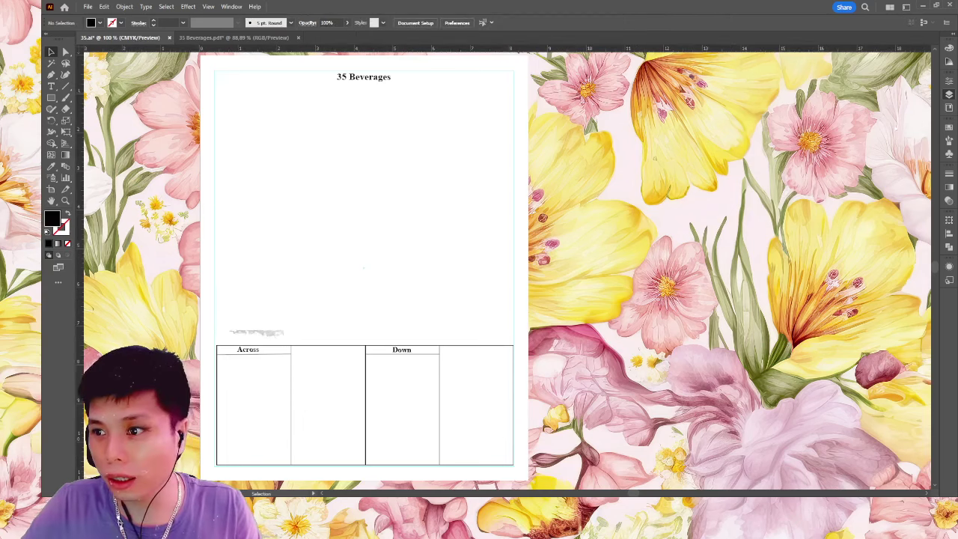
Step: Paste the beverages crossword grid below the 35 Beverages title
{"action": "key", "text": "ctrl+v"}
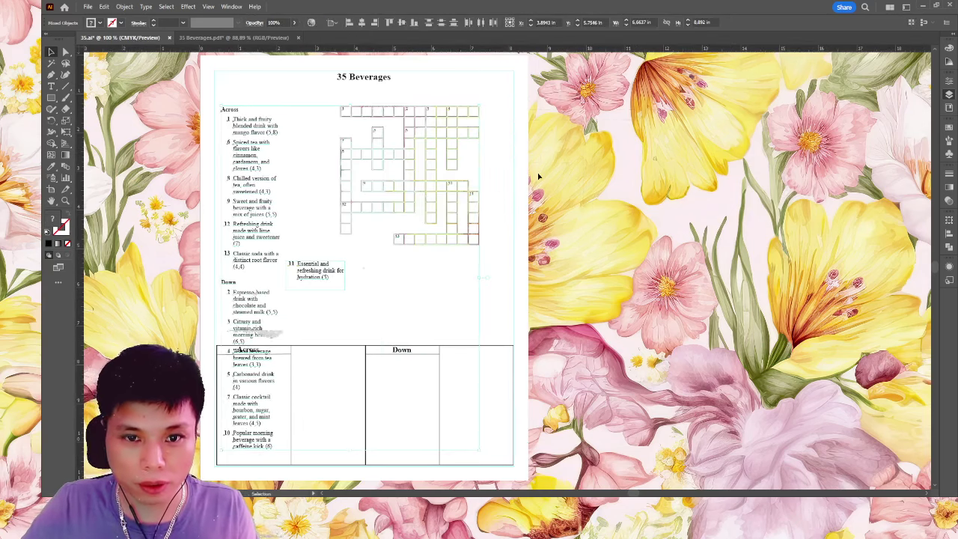
{"action": "left_click", "coordinate": [423, 166]}
{"action": "key", "text": "Delete"}
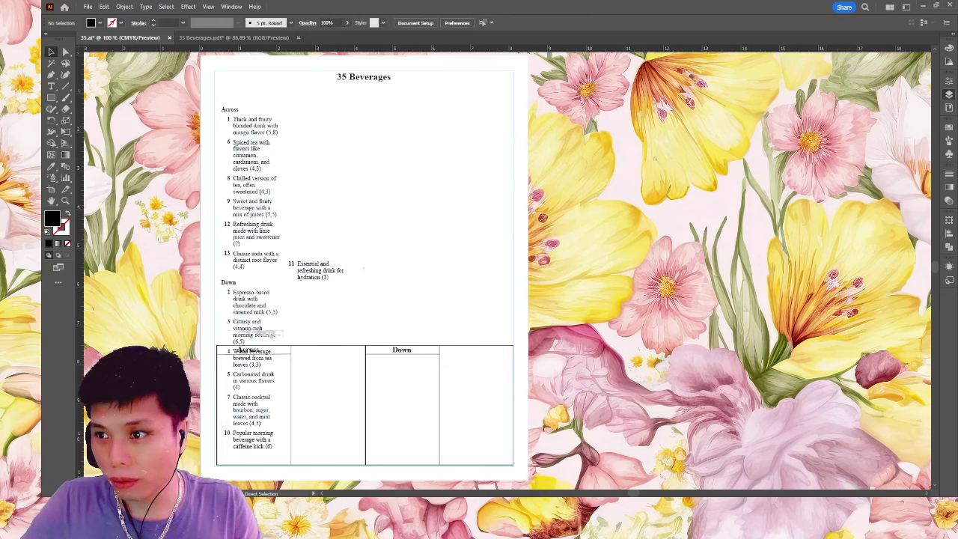
{"action": "key", "text": "ctrl+z"}
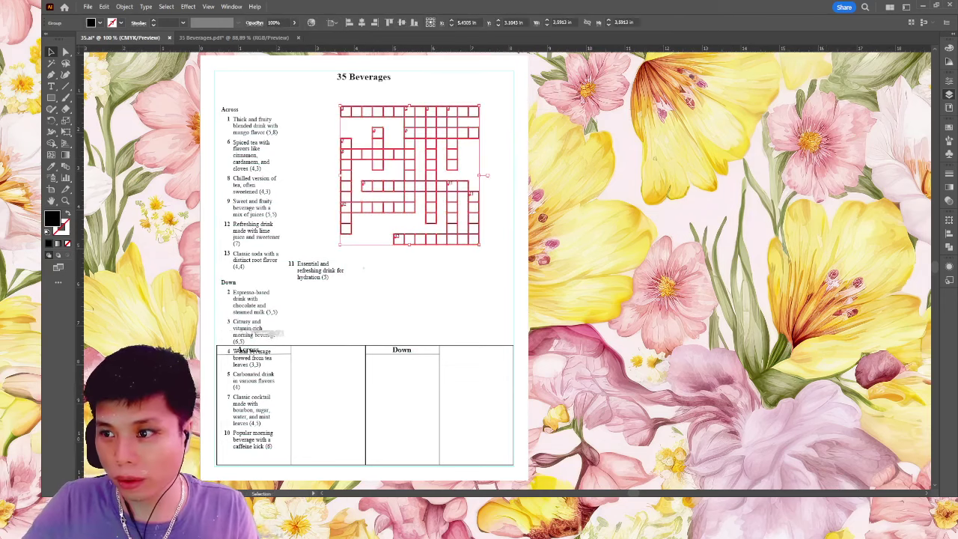
{"action": "left_click_drag", "start_coordinate": [391, 220], "coordinate": [541, 197]}
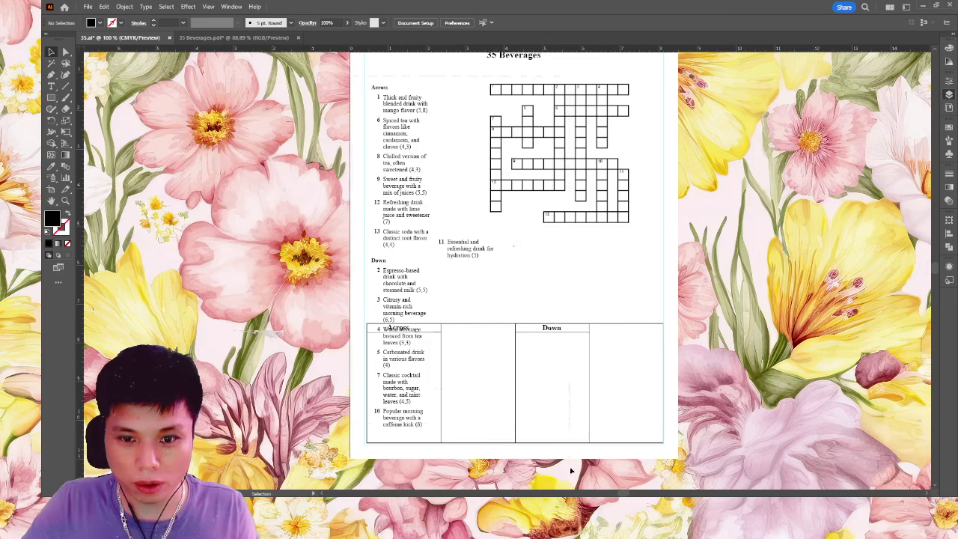
Step: Delete the pasted Across/Down clue lists and the stray clue 11 text
{"action": "left_click", "coordinate": [405, 187]}
{"action": "key", "text": "Delete"}
{"action": "left_click_drag", "start_coordinate": [489, 243], "coordinate": [322, 225]}
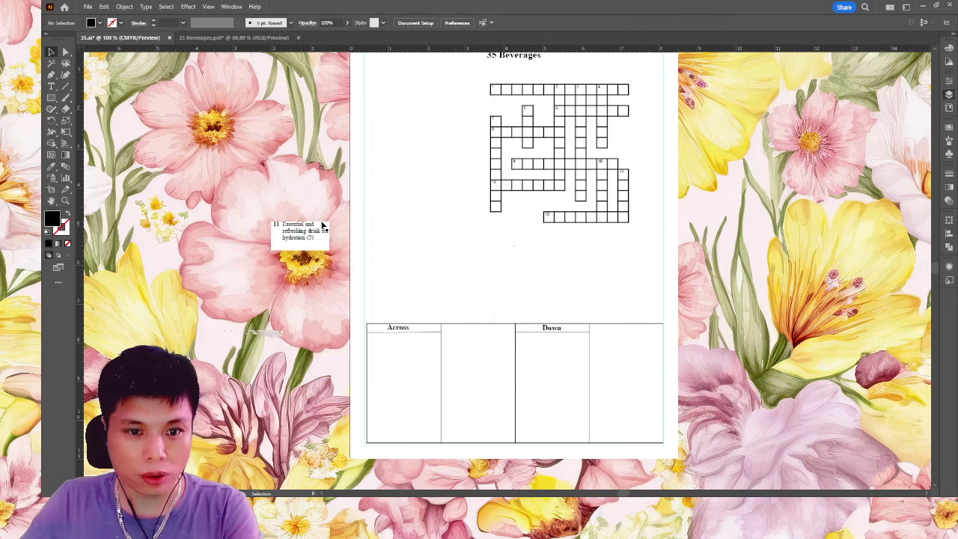
{"action": "left_click", "coordinate": [322, 225]}
{"action": "key", "text": "Delete"}
{"action": "scroll", "coordinate": [359, 463], "scroll_direction": "up", "scroll_amount": 1}
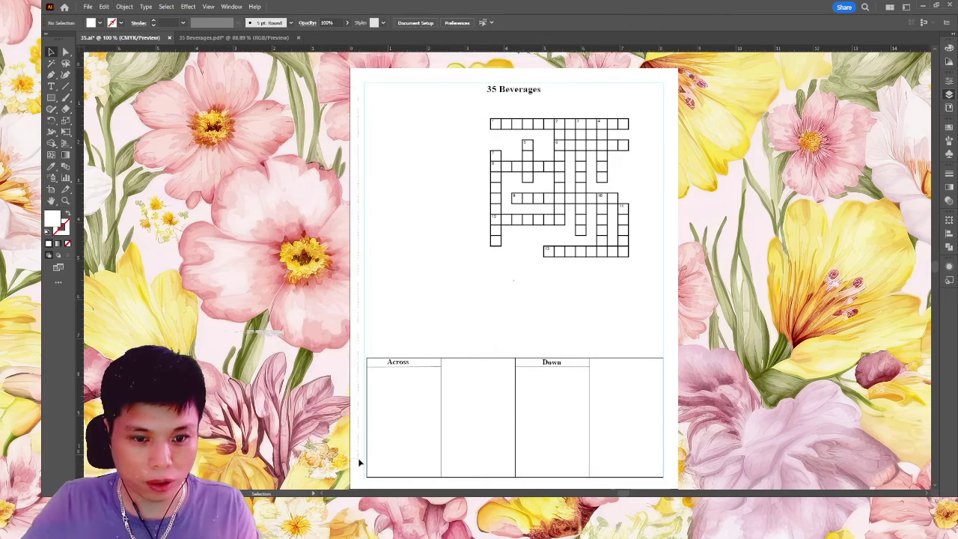
Step: Enlarge the small text label beside the clue table to about 14 pt and move it up
{"action": "left_click_drag", "start_coordinate": [359, 464], "coordinate": [348, 306]}
{"action": "left_click", "coordinate": [363, 277], "text": "shift"}
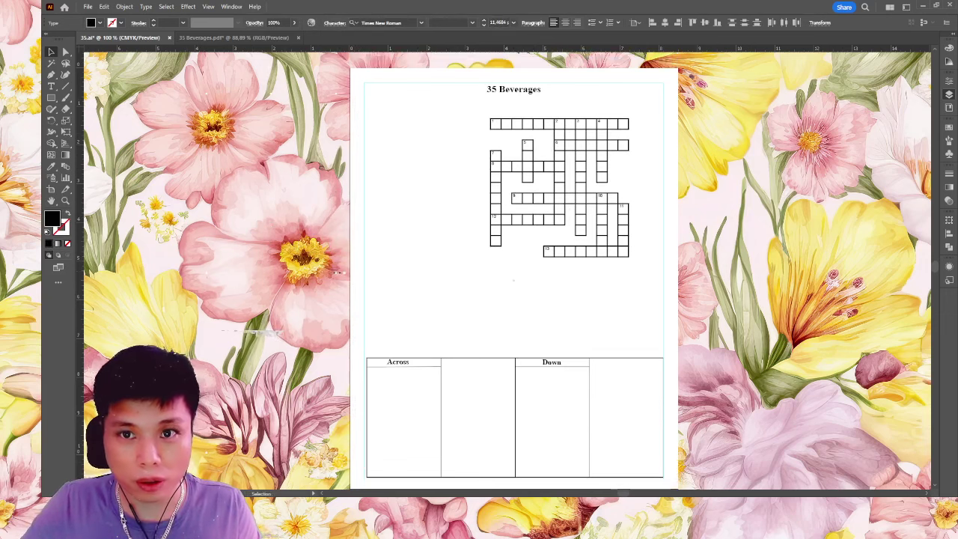
{"action": "mouse_move", "coordinate": [339, 274]}
{"action": "left_mouse_down"}
{"action": "mouse_move", "coordinate": [368, 274]}
{"action": "mouse_move", "coordinate": [315, 274]}
{"action": "mouse_move", "coordinate": [331, 279]}
{"action": "left_mouse_up"}
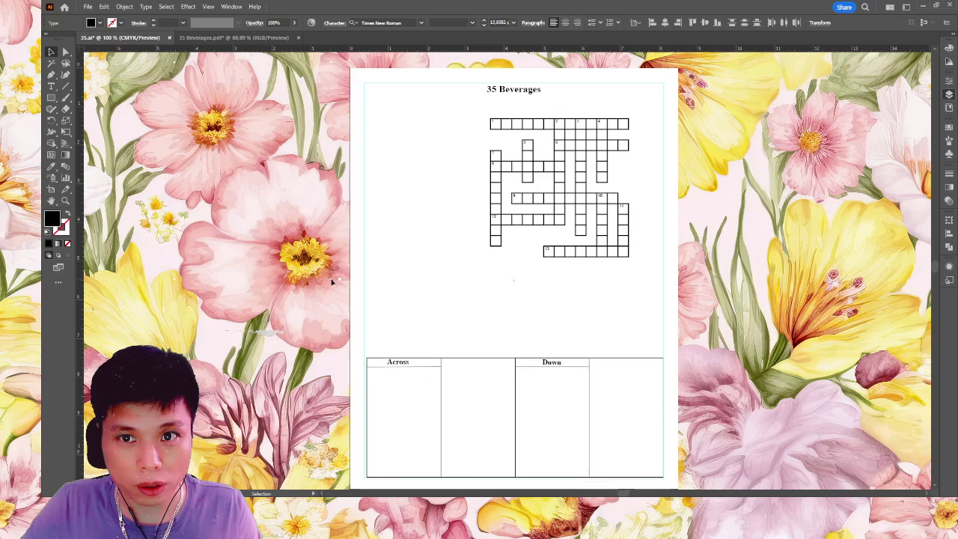
{"action": "left_click_drag", "start_coordinate": [332, 278], "coordinate": [341, 208]}
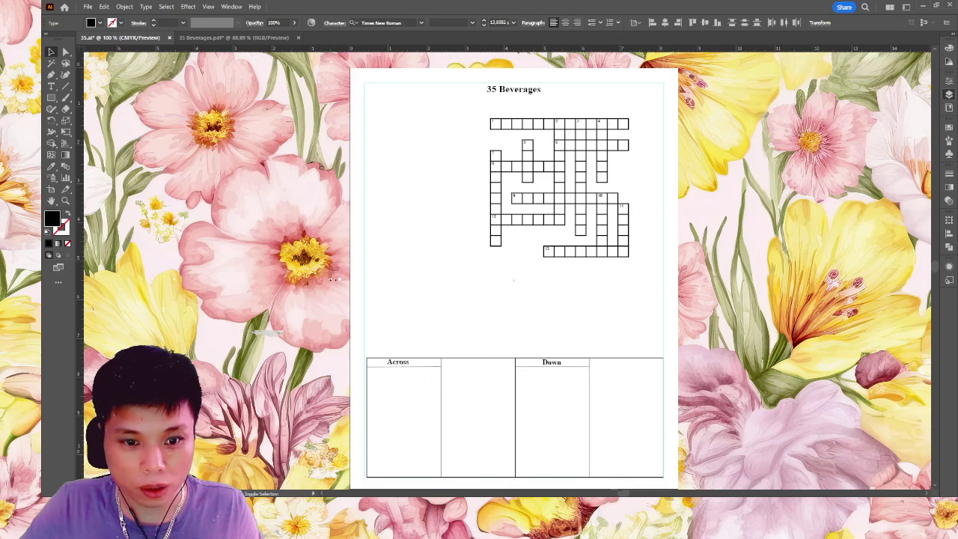
Step: Check the layout against the 35 Beverages.pdf reference
{"action": "scroll", "coordinate": [481, 79], "scroll_direction": "up", "scroll_amount": 1}
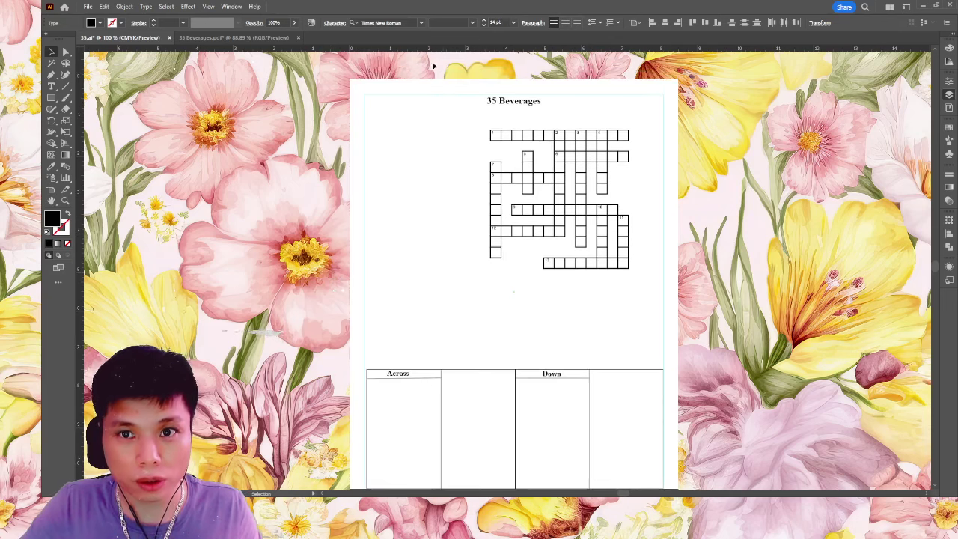
{"action": "left_click", "coordinate": [192, 75]}
{"action": "scroll", "coordinate": [307, 196], "scroll_direction": "down", "scroll_amount": 3}
{"action": "scroll", "coordinate": [307, 196], "scroll_direction": "down", "scroll_amount": 3}
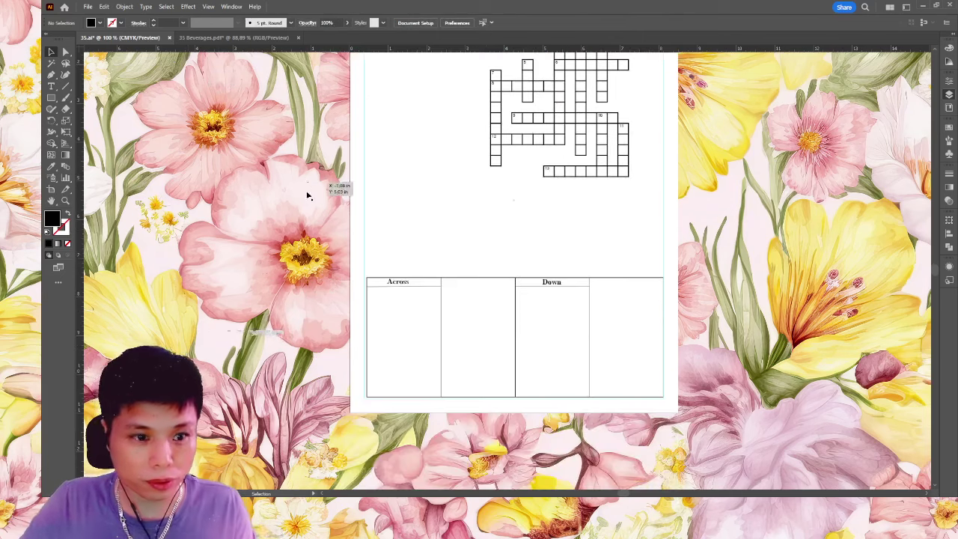
{"action": "scroll", "coordinate": [307, 195], "scroll_direction": "down", "scroll_amount": 1}
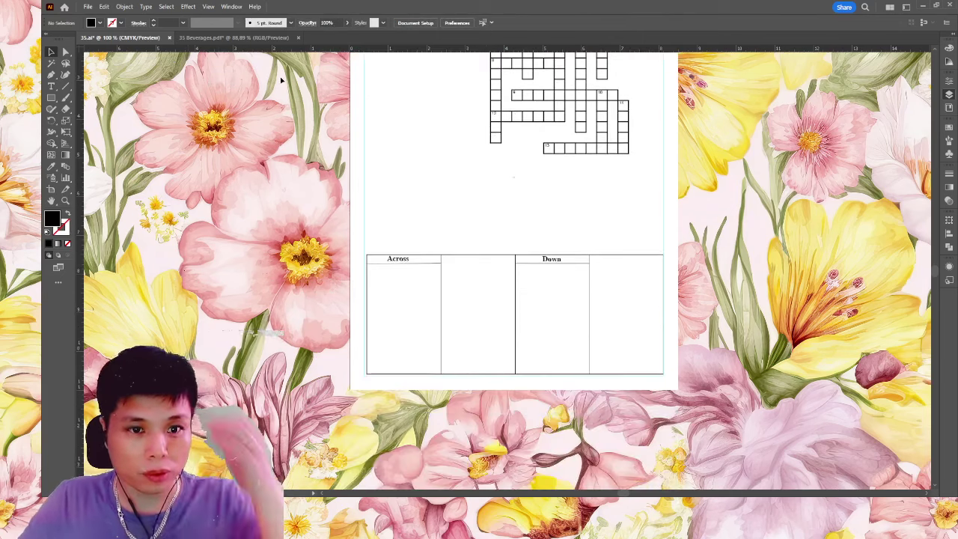
{"action": "scroll", "coordinate": [676, 284], "scroll_direction": "up", "scroll_amount": 2}
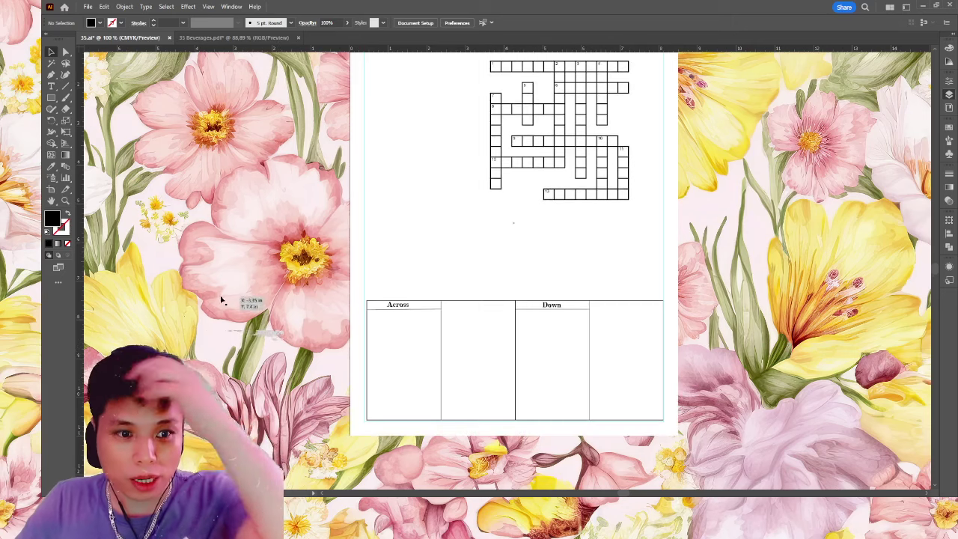
{"action": "key", "text": "t"}
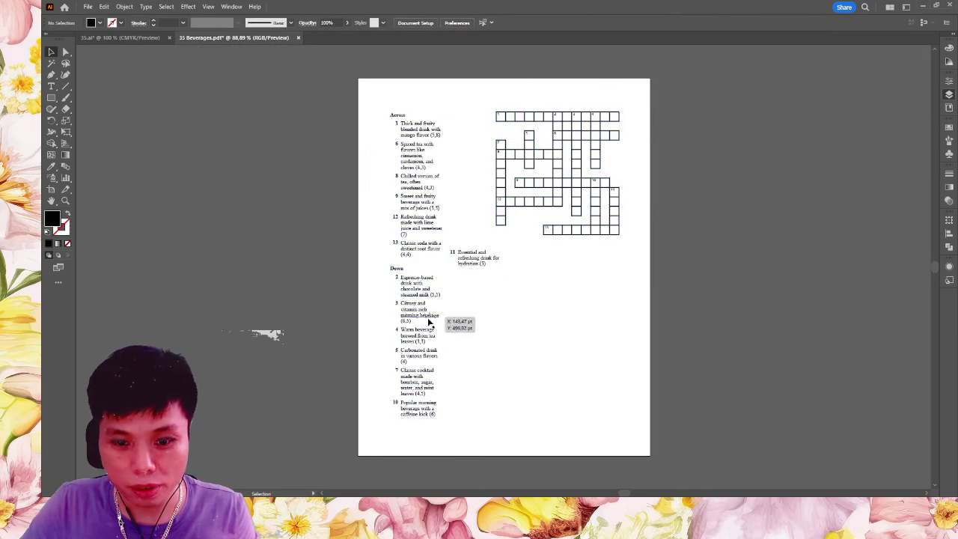
Step: Return to 35.ai and look over the crossword page and empty clue table
{"action": "left_click", "coordinate": [120, 37]}
{"action": "scroll", "coordinate": [224, 101], "scroll_direction": "up", "scroll_amount": 3}
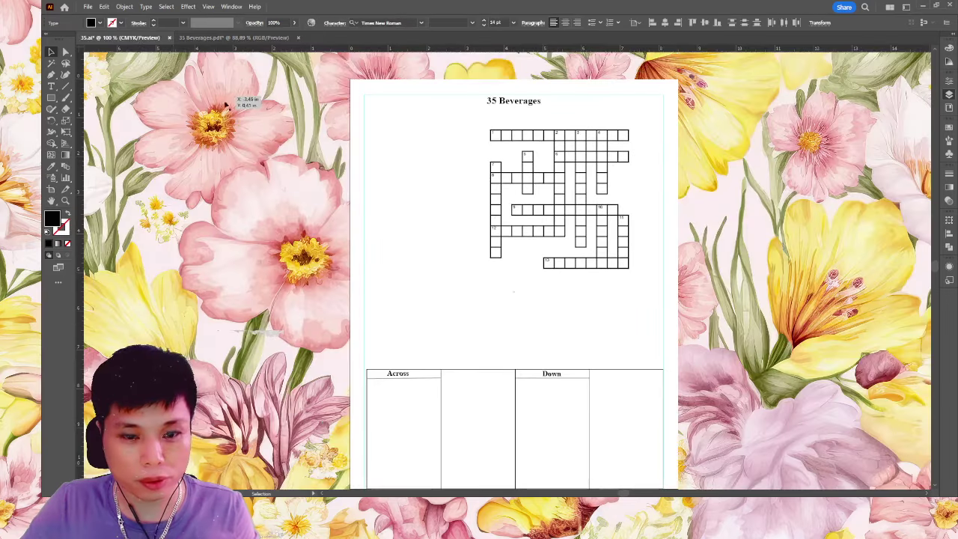
{"action": "key", "text": "t"}
{"action": "scroll", "coordinate": [394, 205], "scroll_direction": "down", "scroll_amount": 3}
{"action": "scroll", "coordinate": [334, 220], "scroll_direction": "up", "scroll_amount": 1}
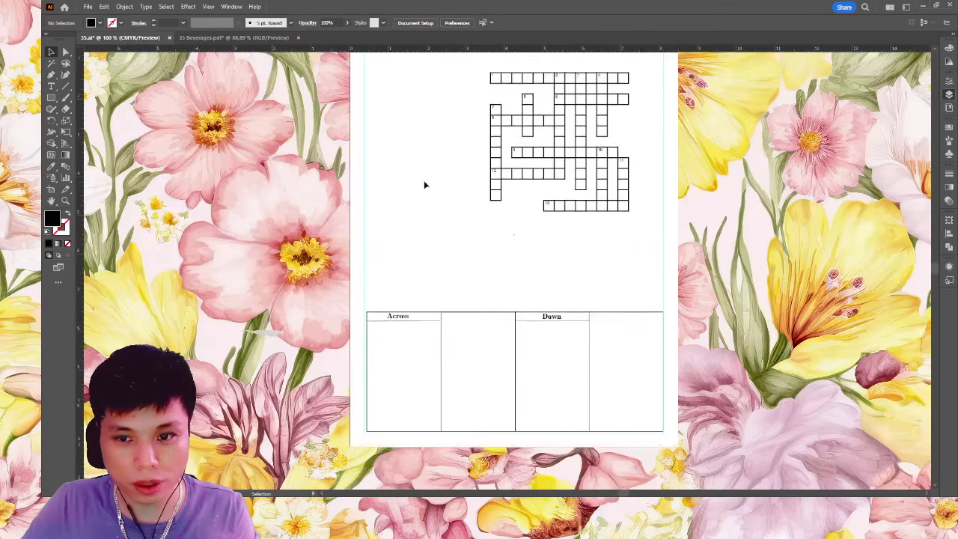
{"action": "scroll", "coordinate": [424, 184], "scroll_direction": "up", "scroll_amount": 1}
{"action": "scroll", "coordinate": [458, 174], "scroll_direction": "up", "scroll_amount": 1}
{"action": "scroll", "coordinate": [517, 222], "scroll_direction": "down", "scroll_amount": 1}
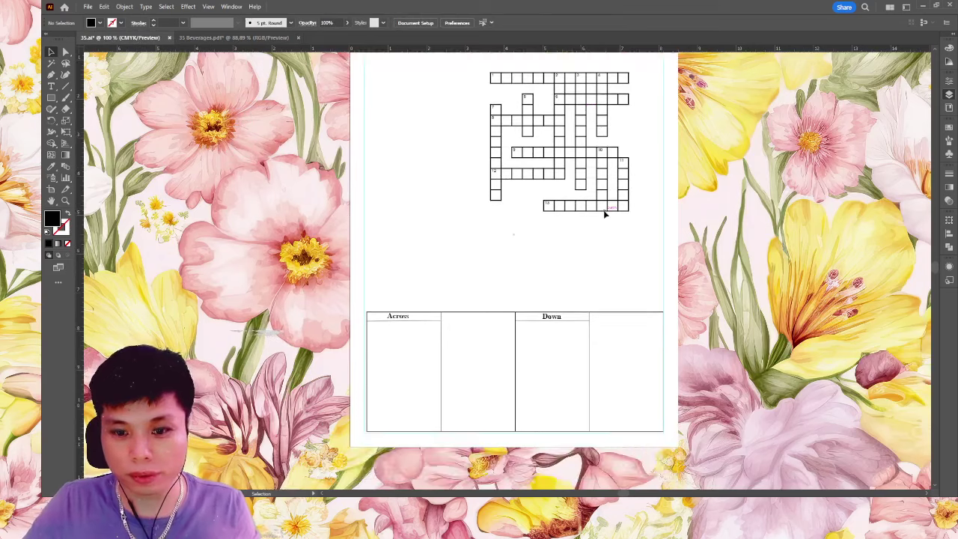
{"action": "scroll", "coordinate": [253, 143], "scroll_direction": "up", "scroll_amount": 1}
{"action": "scroll", "coordinate": [192, 114], "scroll_direction": "up", "scroll_amount": 1}
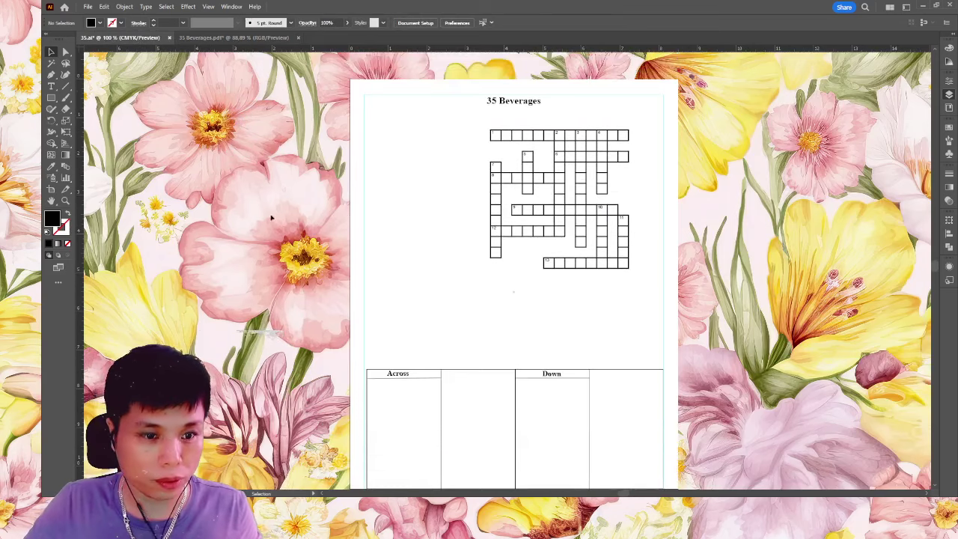
{"action": "left_click", "coordinate": [305, 287]}
{"action": "scroll", "coordinate": [796, 387], "scroll_direction": "down", "scroll_amount": 1}
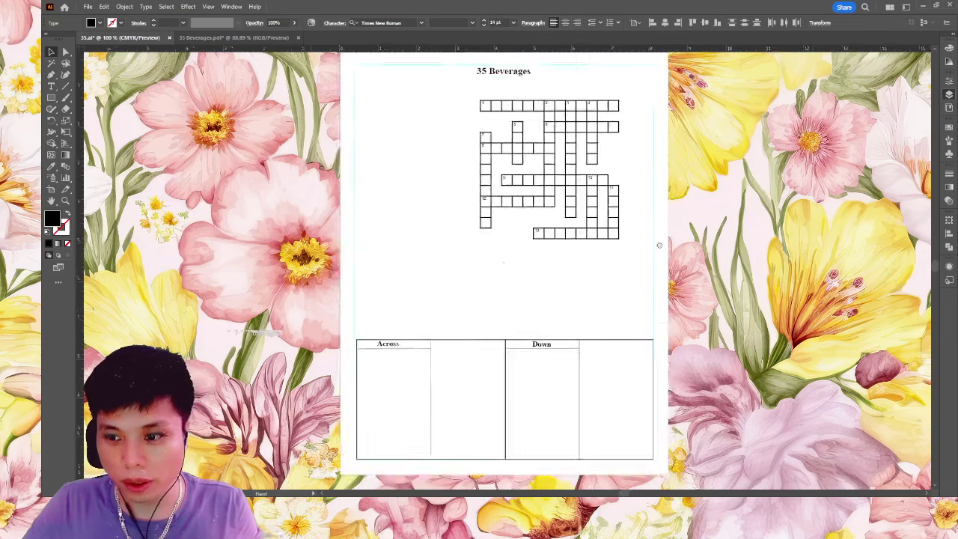
{"action": "scroll", "coordinate": [659, 241], "scroll_direction": "down", "scroll_amount": 2}
{"action": "scroll", "coordinate": [642, 217], "scroll_direction": "up", "scroll_amount": 1}
Step: Stretch the top edge of both Across and Down table rectangles upward
{"action": "mouse_move", "coordinate": [261, 259]}
{"action": "left_mouse_down"}
{"action": "mouse_move", "coordinate": [395, 230]}
{"action": "mouse_move", "coordinate": [669, 215]}
{"action": "mouse_move", "coordinate": [610, 215]}
{"action": "left_mouse_up"}
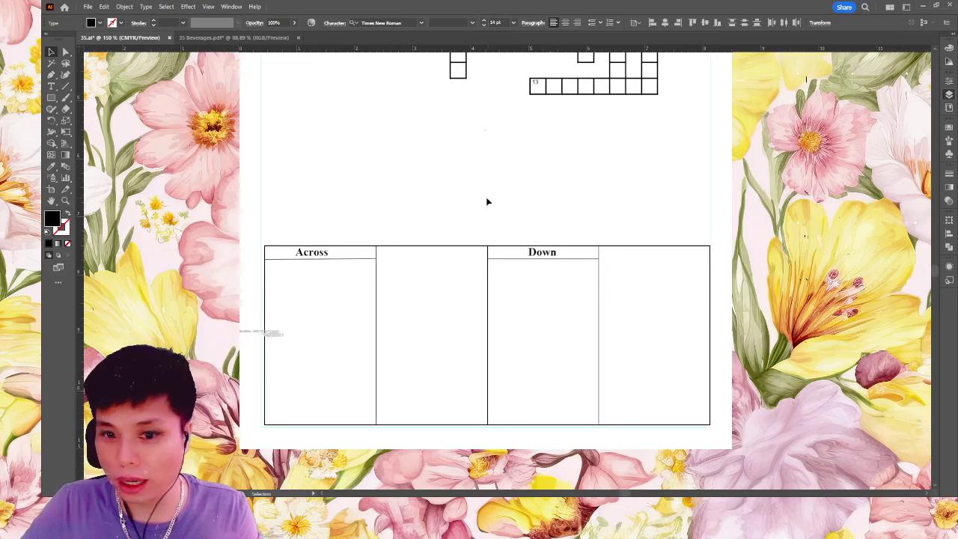
{"action": "left_click", "coordinate": [451, 259]}
{"action": "left_click_drag", "start_coordinate": [652, 258], "coordinate": [652, 259]}
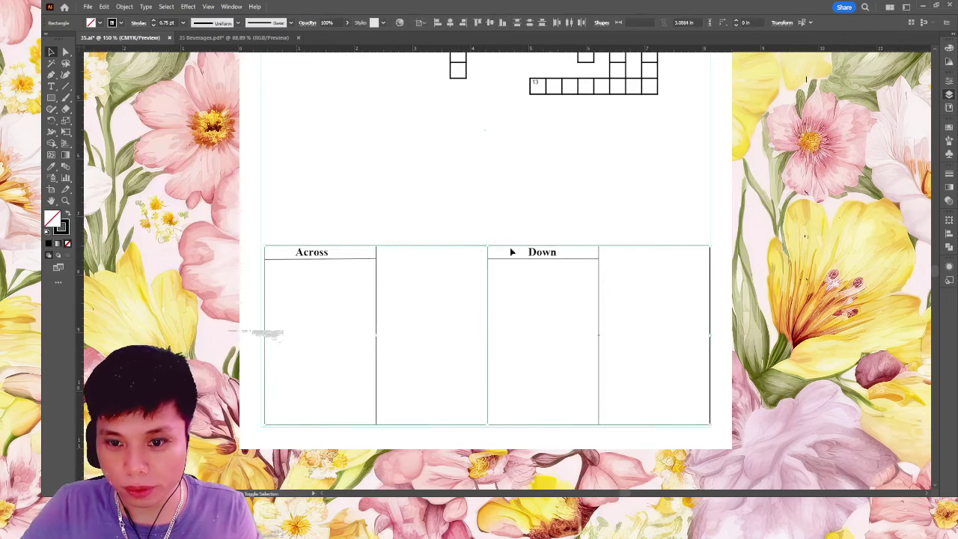
{"action": "left_click_drag", "start_coordinate": [488, 246], "coordinate": [498, 213]}
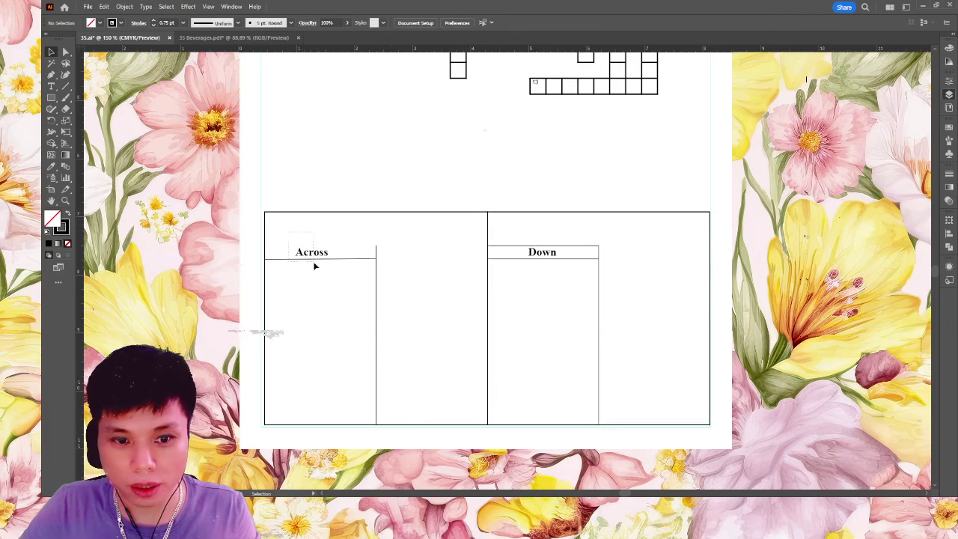
Step: Move the Down and Across headers up to the table's new top edge
{"action": "left_click", "coordinate": [558, 244], "text": "shift"}
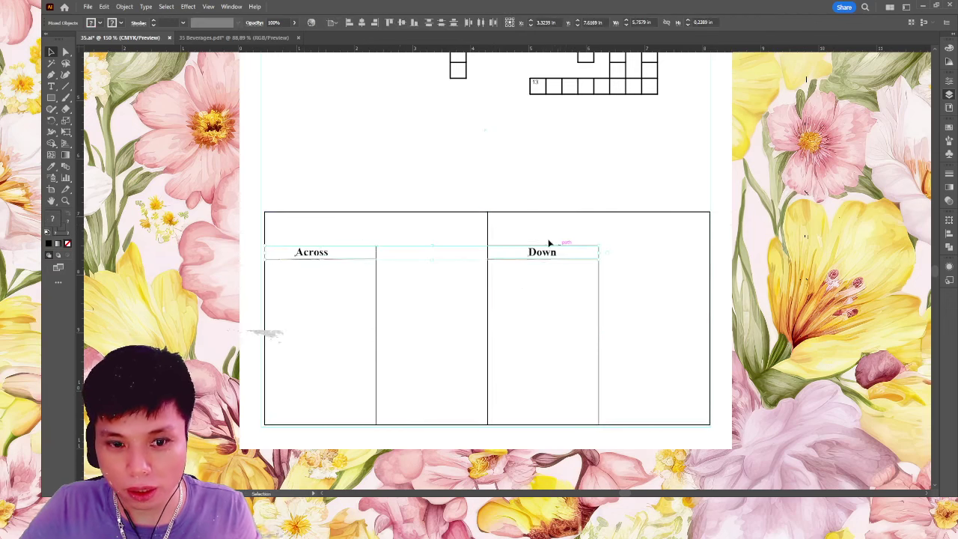
{"action": "left_click", "coordinate": [547, 247]}
{"action": "left_click", "coordinate": [557, 213]}
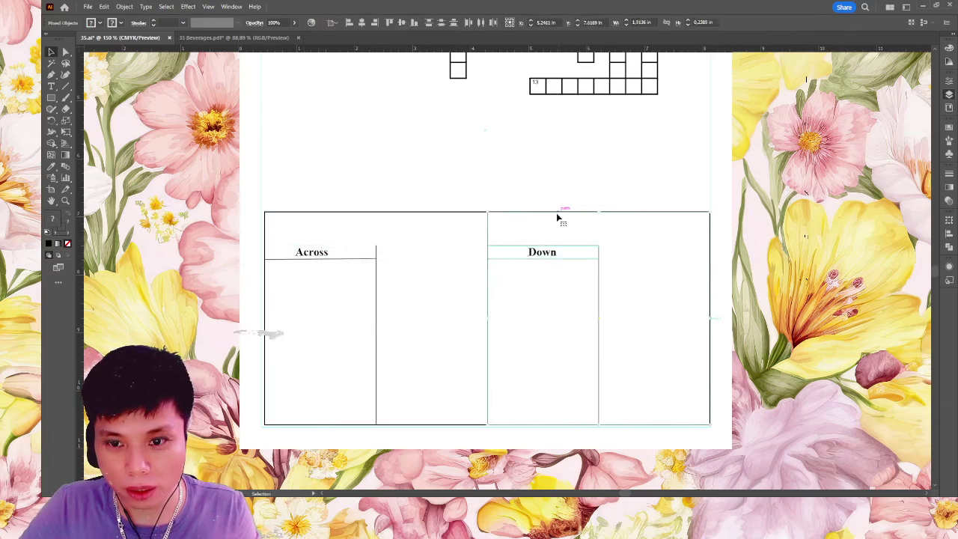
{"action": "left_click", "coordinate": [389, 22]}
{"action": "left_click", "coordinate": [616, 275]}
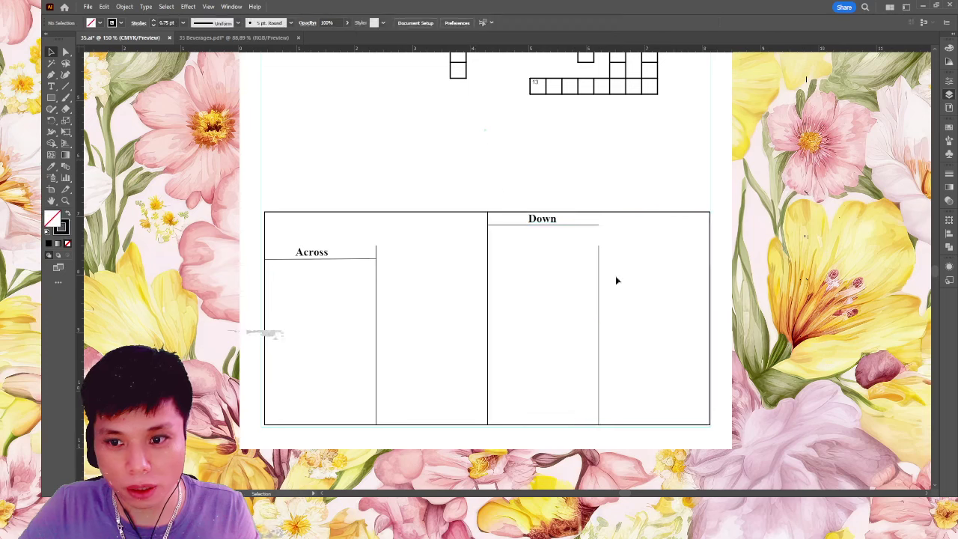
{"action": "left_click", "coordinate": [599, 249]}
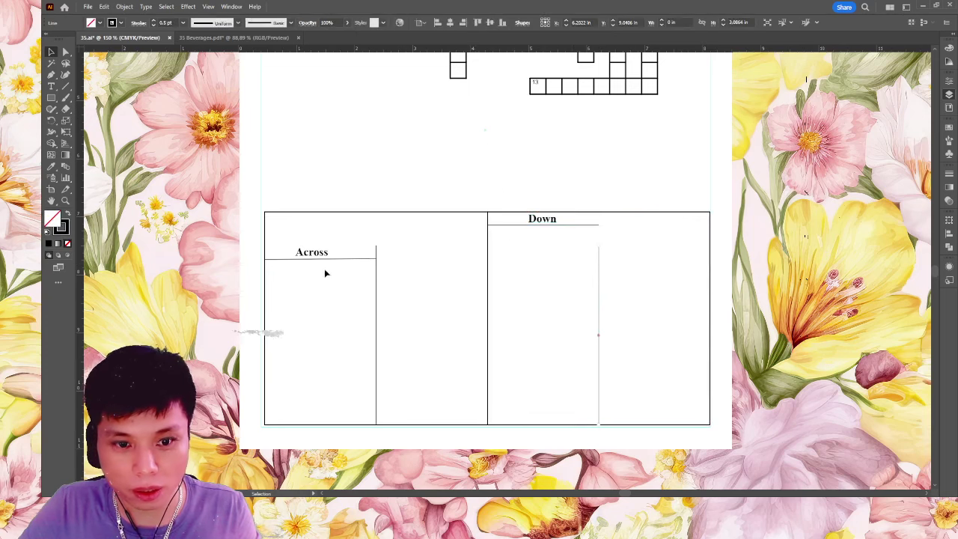
{"action": "left_click_drag", "start_coordinate": [318, 256], "coordinate": [318, 224]}
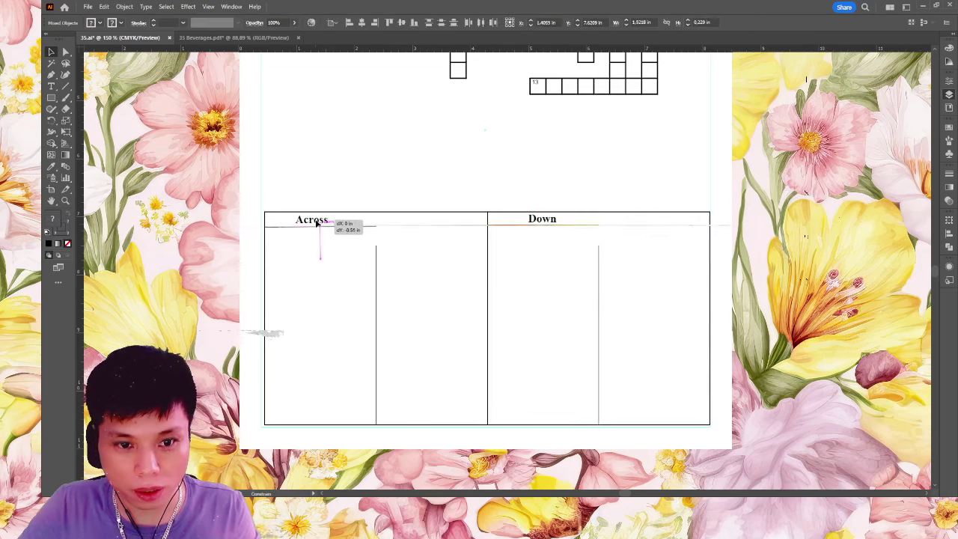
{"action": "left_click", "coordinate": [356, 260]}
Step: Extend both short column dividers to the table's full height and align the Across header
{"action": "left_click", "coordinate": [599, 286]}
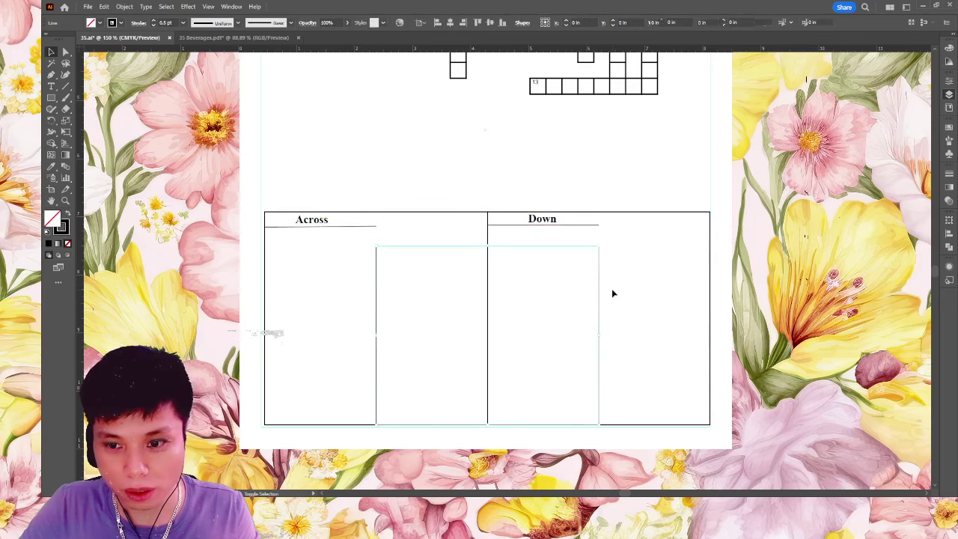
{"action": "left_click_drag", "start_coordinate": [487, 246], "coordinate": [487, 212]}
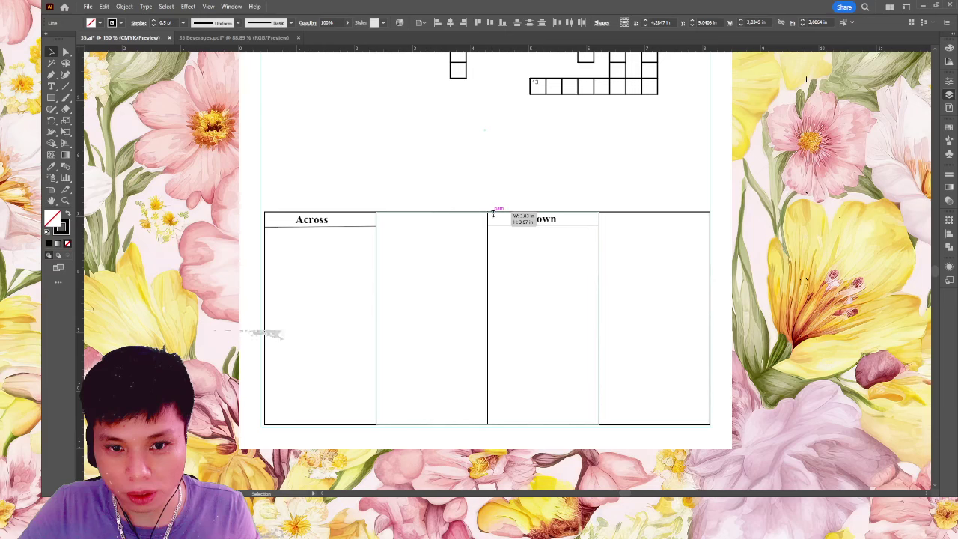
{"action": "left_click", "coordinate": [432, 182]}
{"action": "left_click_drag", "start_coordinate": [319, 227], "coordinate": [318, 225]}
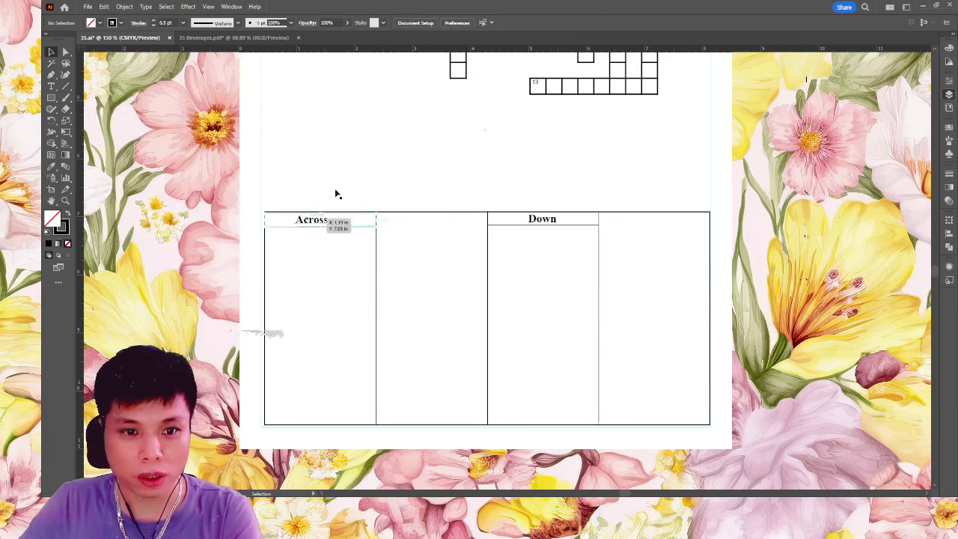
{"action": "left_click", "coordinate": [372, 172]}
{"action": "key", "text": "ctrl+minus"}
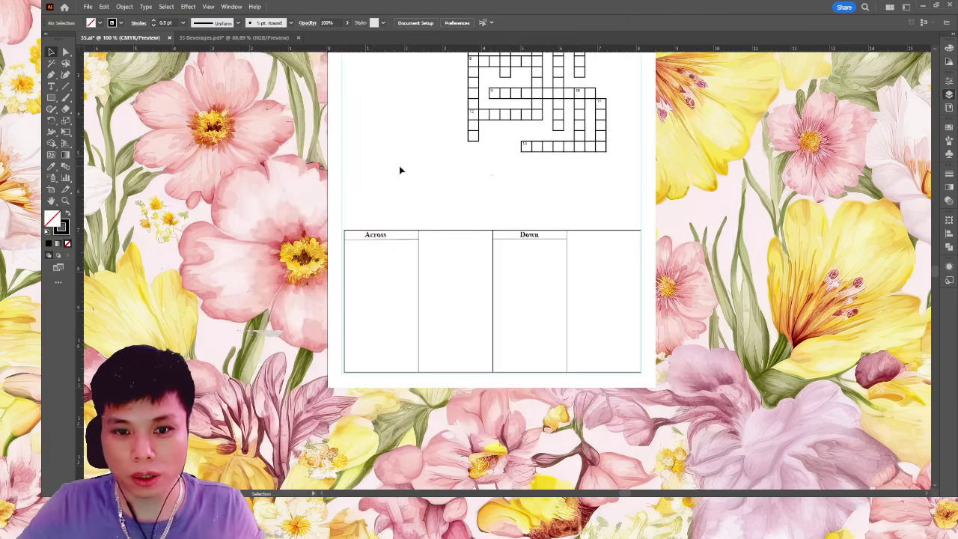
{"action": "left_click_drag", "start_coordinate": [406, 255], "coordinate": [379, 237]}
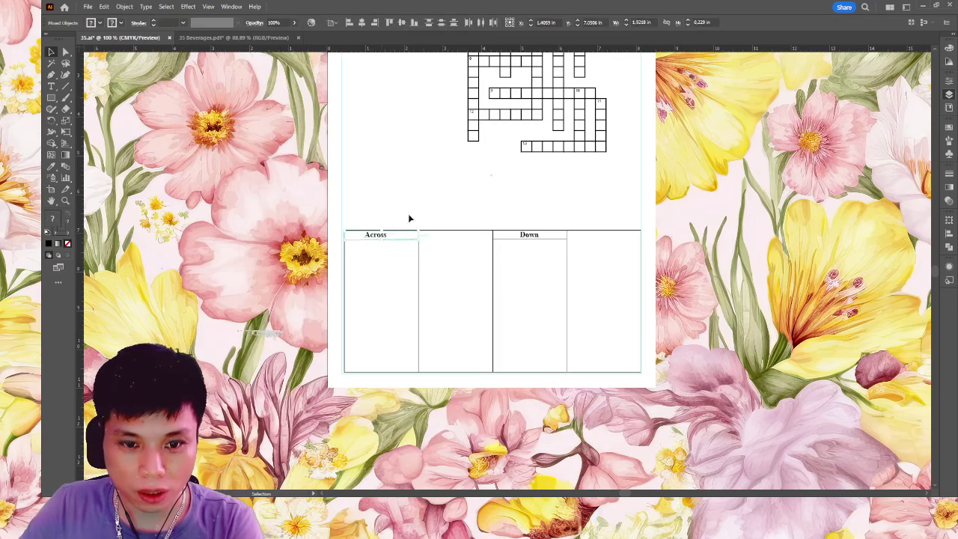
{"action": "key", "text": "ctrl+plus"}
{"action": "key", "text": "ctrl+plus"}
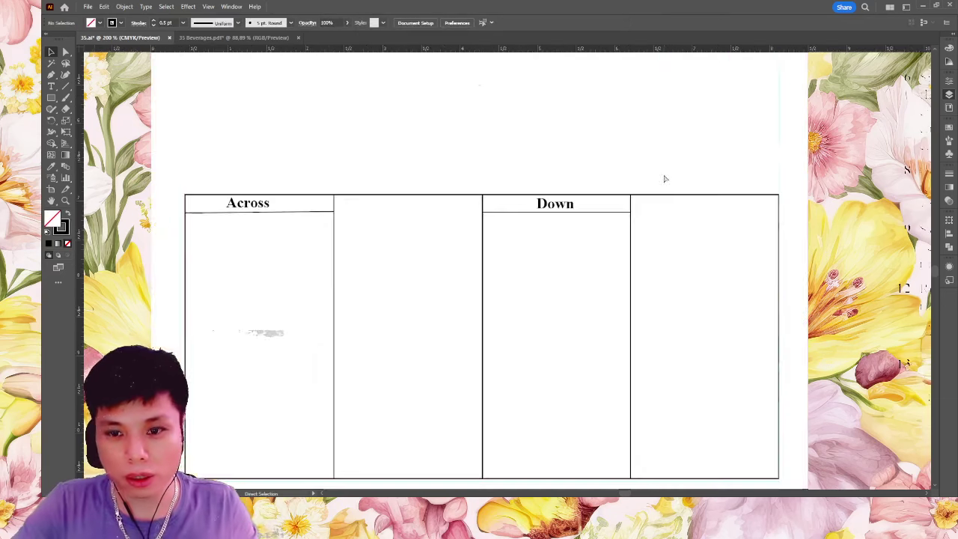
{"action": "key", "text": "shift+x"}
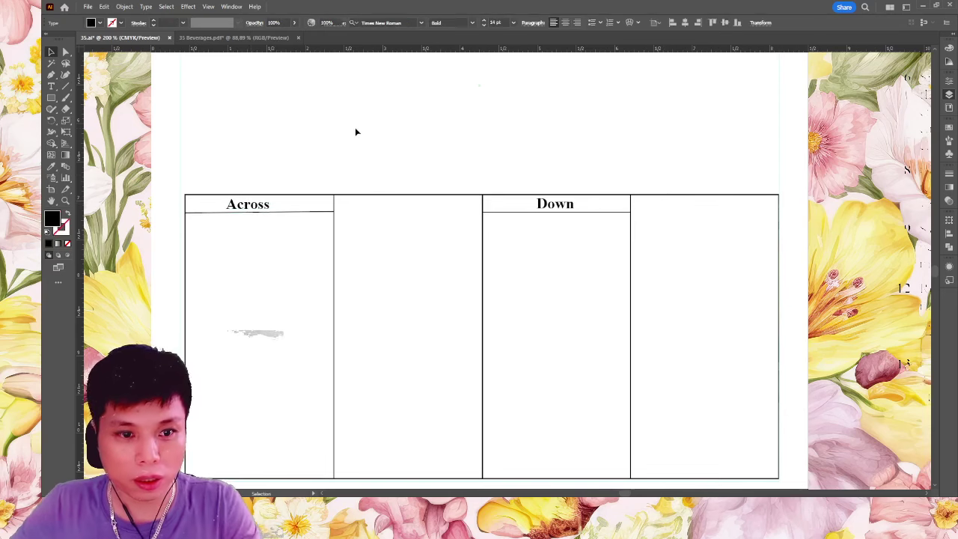
{"action": "key", "text": "ctrl+minus"}
{"action": "key", "text": "ctrl+minus"}
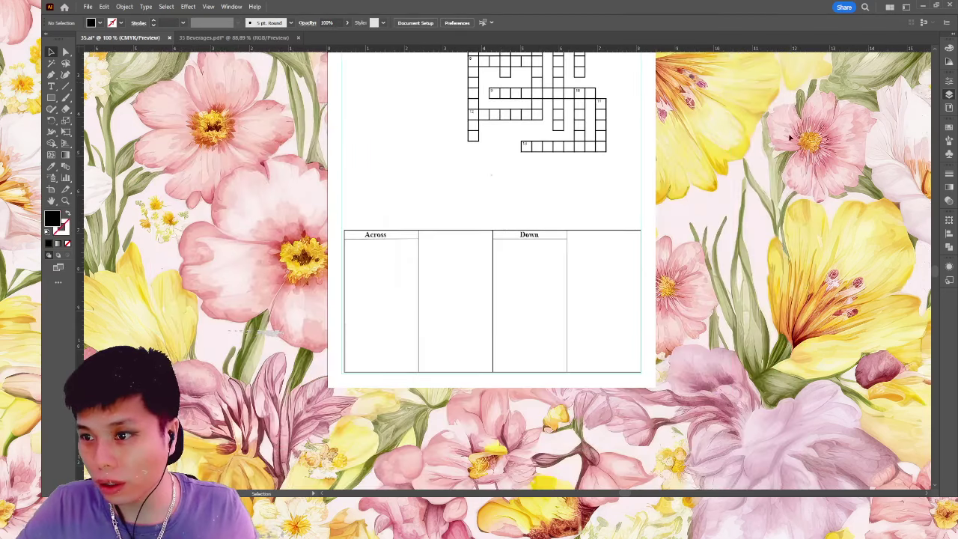
Step: Paste the Across clues into the table's Across column
{"action": "scroll", "coordinate": [594, 163], "scroll_direction": "right", "scroll_amount": 3}
{"action": "key", "text": "ctrl+v"}
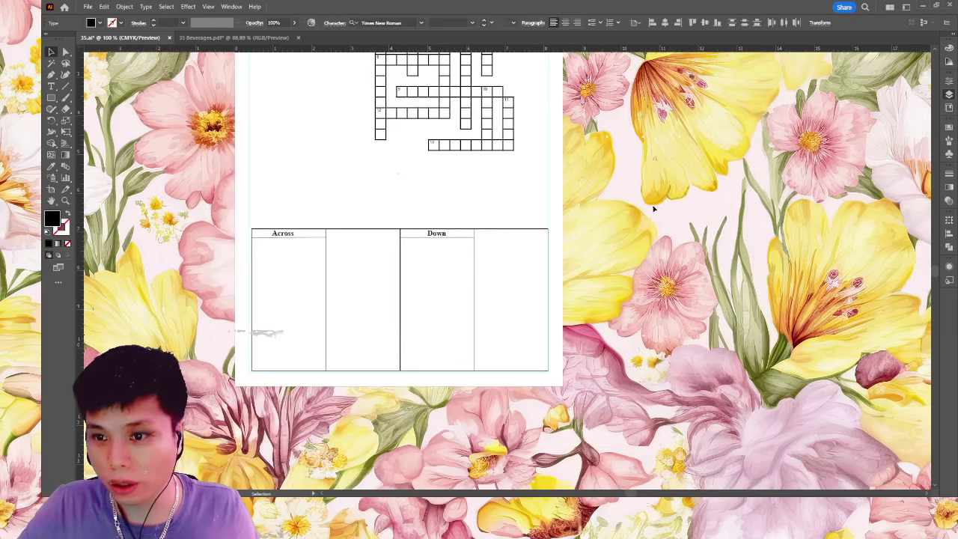
{"action": "left_click_drag", "start_coordinate": [341, 347], "coordinate": [281, 295]}
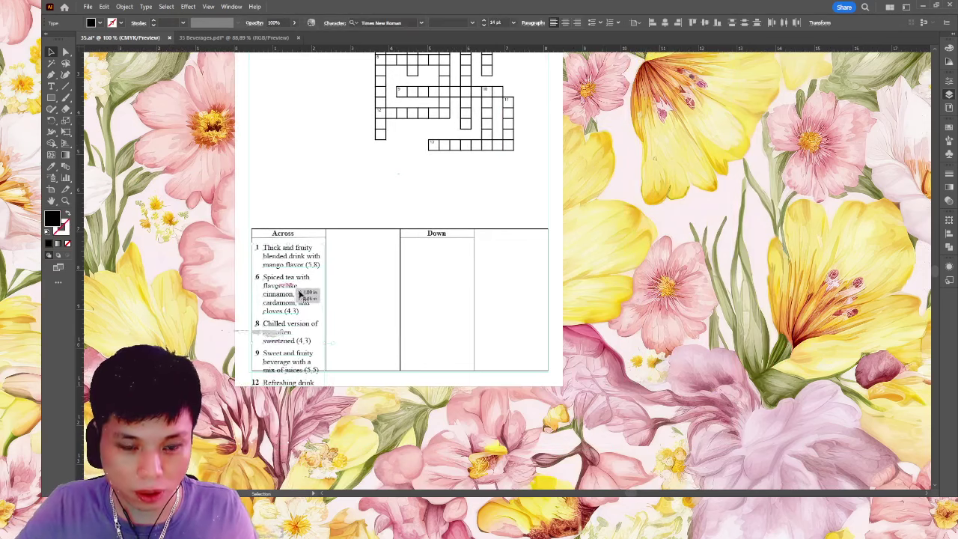
Step: Move the block of Across clues 9, 12 and 13 into the second column
{"action": "key", "text": "ctrl+equal"}
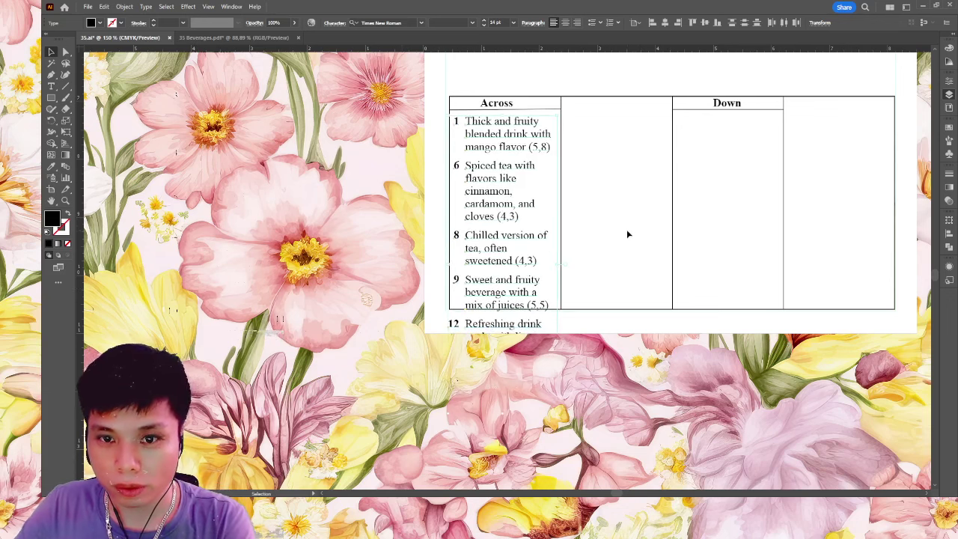
{"action": "left_click", "coordinate": [628, 227]}
{"action": "left_click_drag", "start_coordinate": [607, 219], "coordinate": [505, 227]}
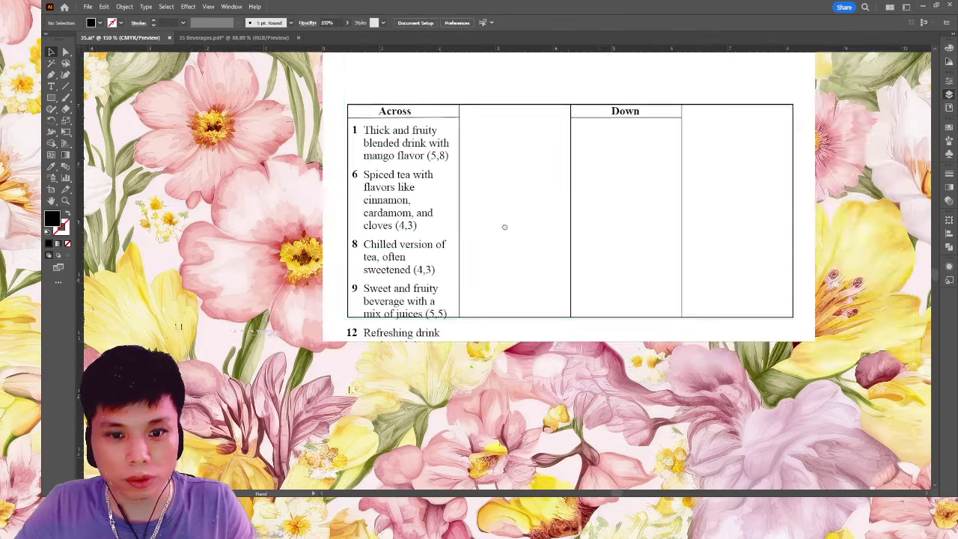
{"action": "left_click_drag", "start_coordinate": [492, 324], "coordinate": [485, 311]}
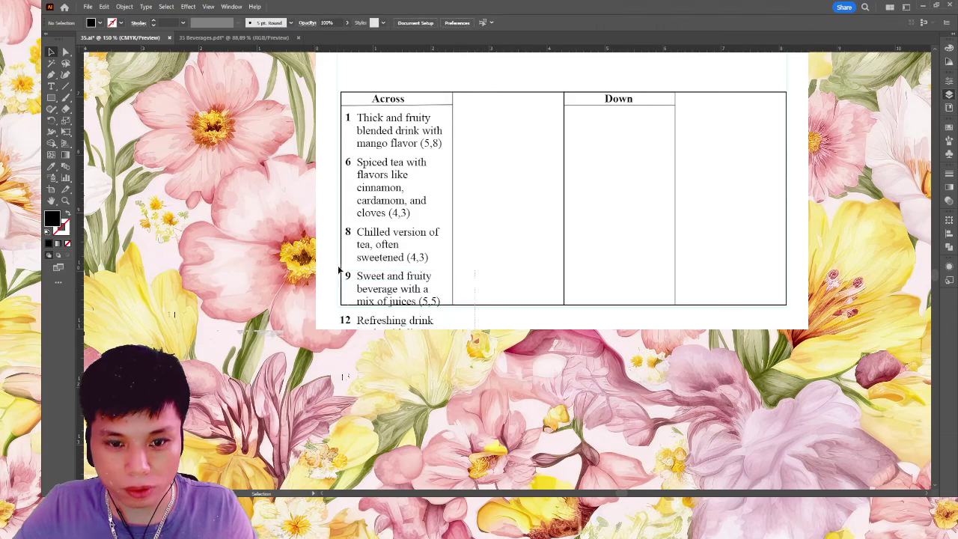
{"action": "left_click_drag", "start_coordinate": [338, 271], "coordinate": [498, 110]}
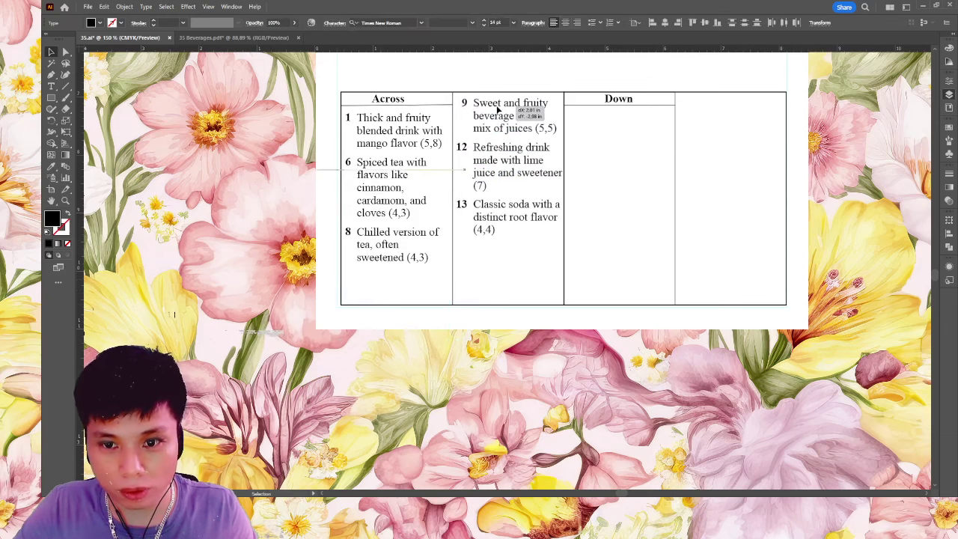
{"action": "left_click", "coordinate": [573, 159]}
{"action": "key", "text": "ctrl+minus"}
{"action": "key", "text": "ctrl+minus"}
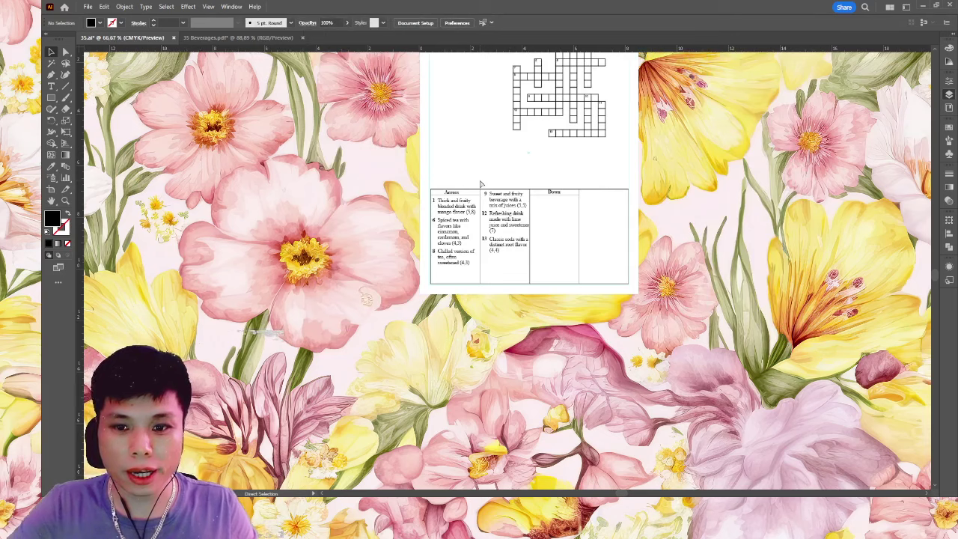
{"action": "key", "text": "ctrl+plus"}
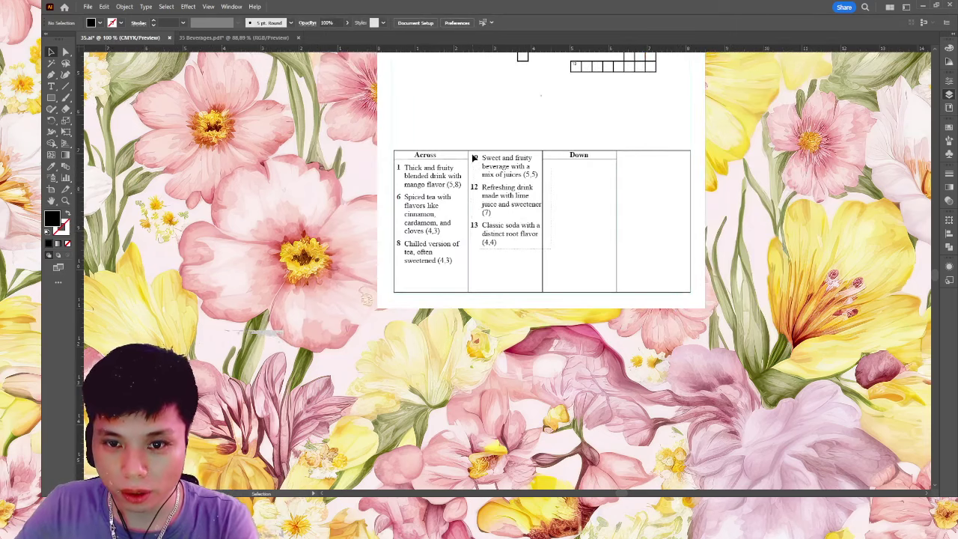
Step: Place Down clues 2–5 in the Down column and move clue 7 to the fourth column
{"action": "left_click", "coordinate": [474, 158]}
{"action": "left_click", "coordinate": [472, 142]}
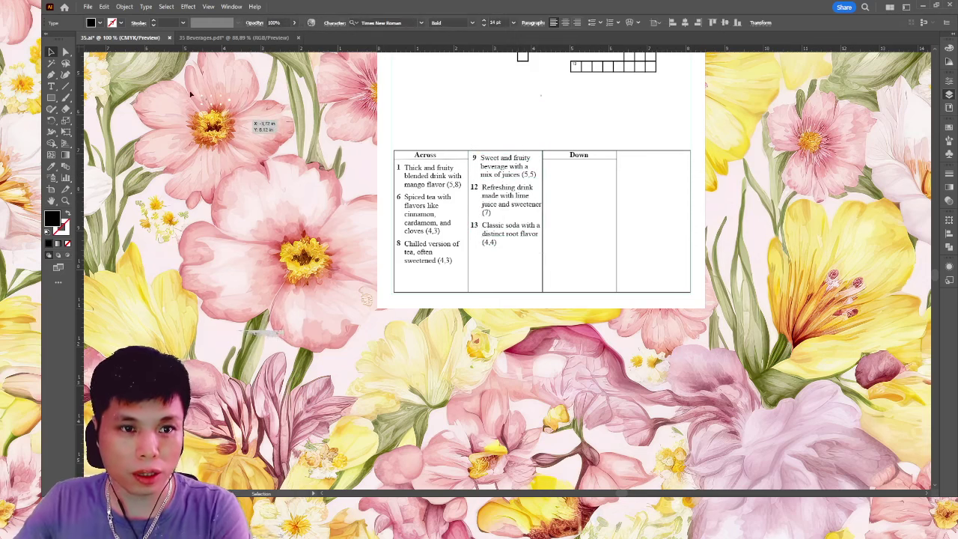
{"action": "mouse_move", "coordinate": [257, 268]}
{"action": "left_mouse_down"}
{"action": "mouse_move", "coordinate": [520, 303]}
{"action": "mouse_move", "coordinate": [566, 275]}
{"action": "left_mouse_up"}
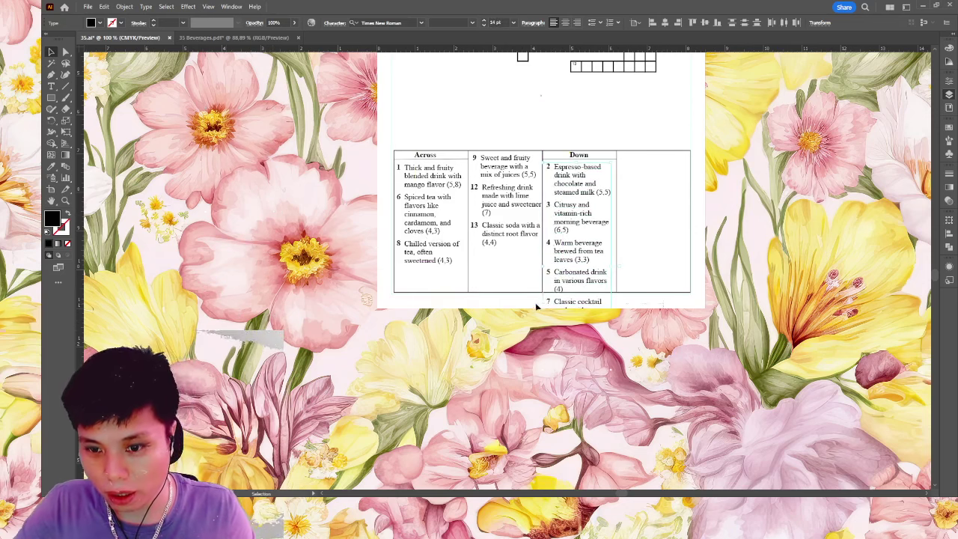
{"action": "left_click_drag", "start_coordinate": [542, 305], "coordinate": [352, 306]}
{"action": "key", "text": "ctrl+equal"}
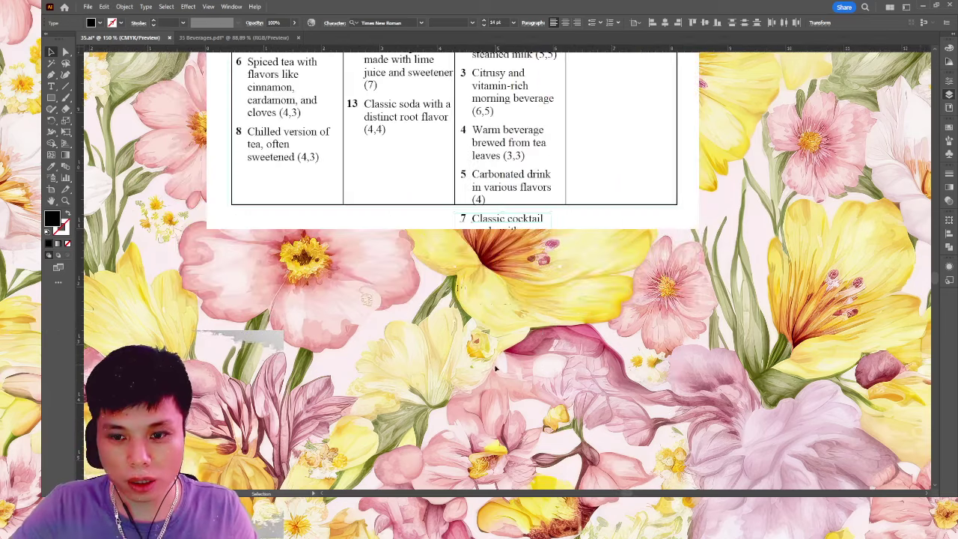
{"action": "left_click_drag", "start_coordinate": [459, 289], "coordinate": [355, 406]}
{"action": "left_click_drag", "start_coordinate": [394, 339], "coordinate": [511, 126]}
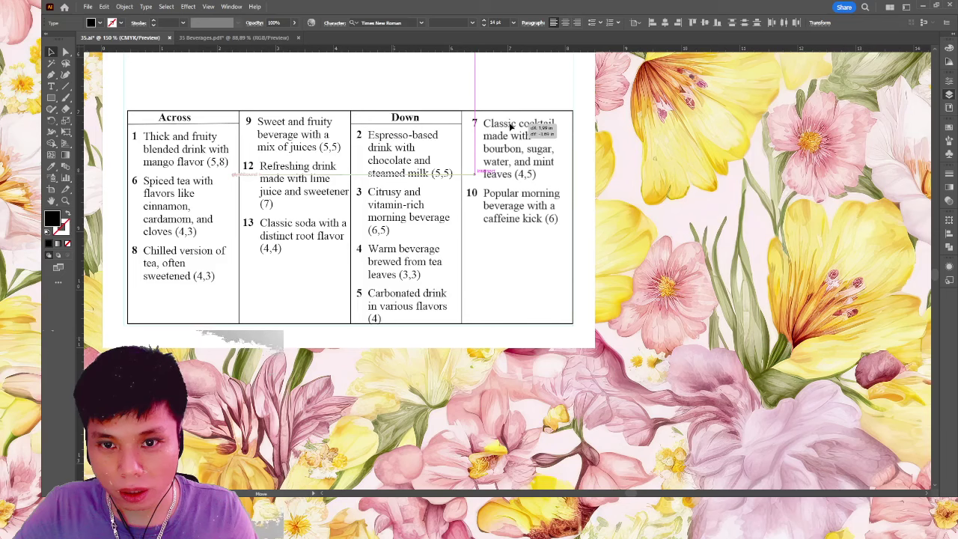
{"action": "left_click_drag", "start_coordinate": [364, 248], "coordinate": [578, 239]}
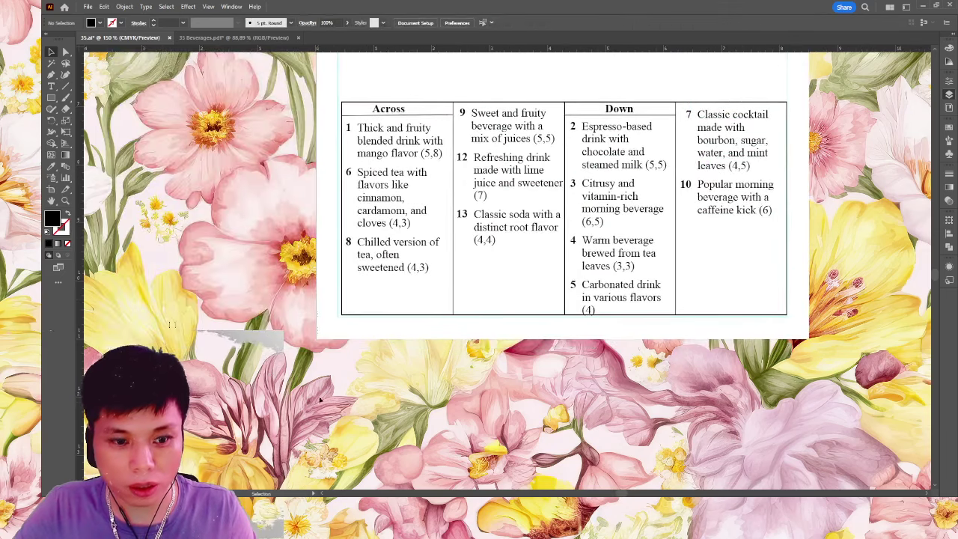
Step: Paste clue 11 below clue 10 and align the fourth-column clues
{"action": "key", "text": "ctrl+v"}
{"action": "mouse_move", "coordinate": [816, 255]}
{"action": "left_mouse_down"}
{"action": "mouse_move", "coordinate": [556, 286]}
{"action": "mouse_move", "coordinate": [603, 288]}
{"action": "left_mouse_up"}
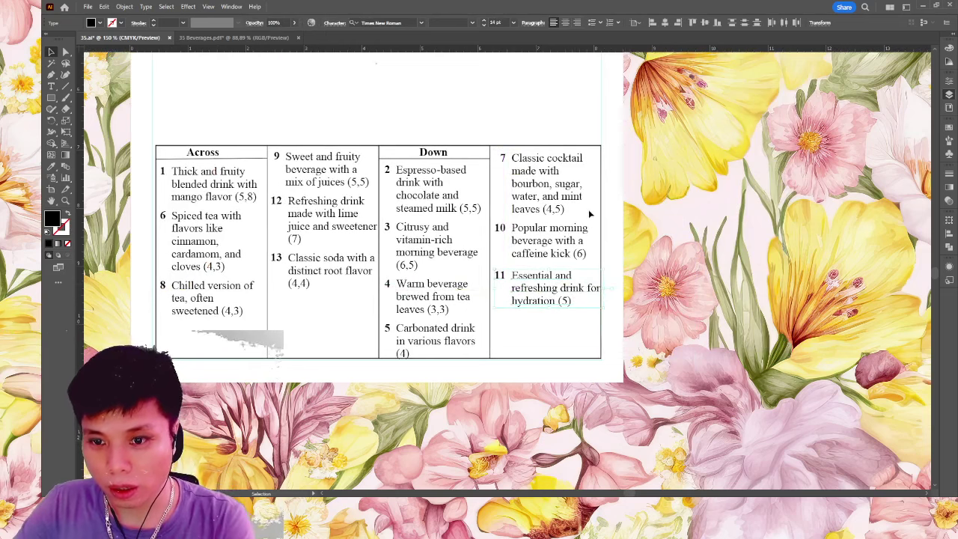
{"action": "left_click_drag", "start_coordinate": [507, 155], "coordinate": [498, 155]}
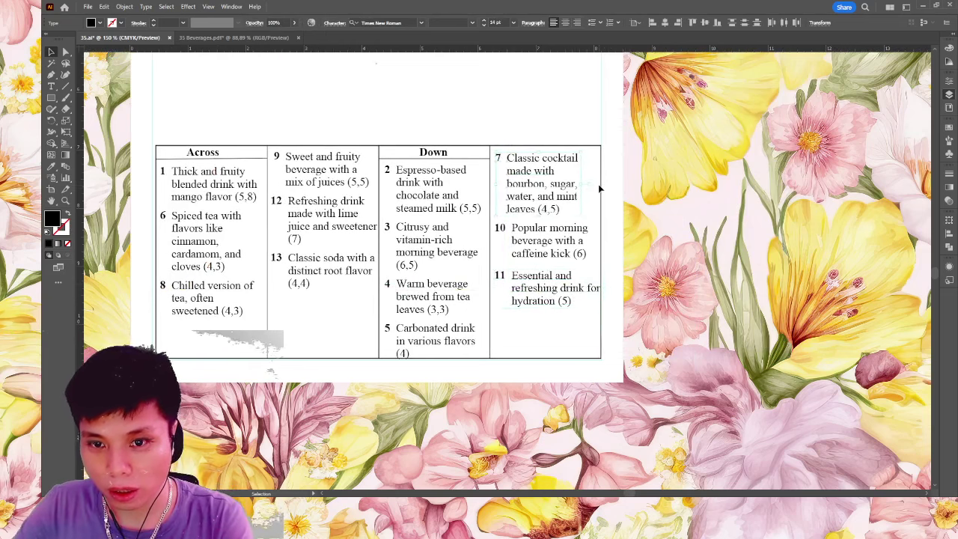
{"action": "left_click", "coordinate": [607, 318]}
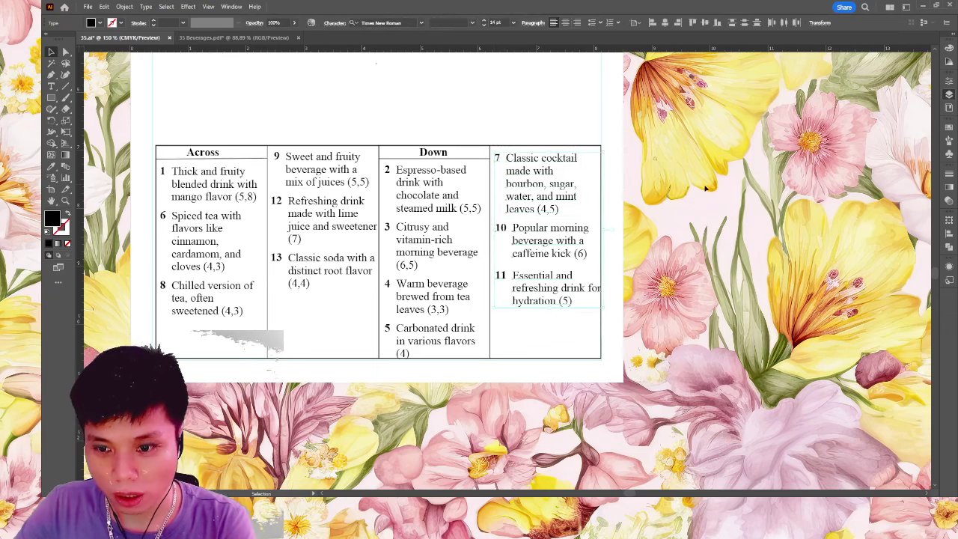
{"action": "left_click_drag", "start_coordinate": [494, 152], "coordinate": [494, 152]}
{"action": "left_click", "coordinate": [622, 219]}
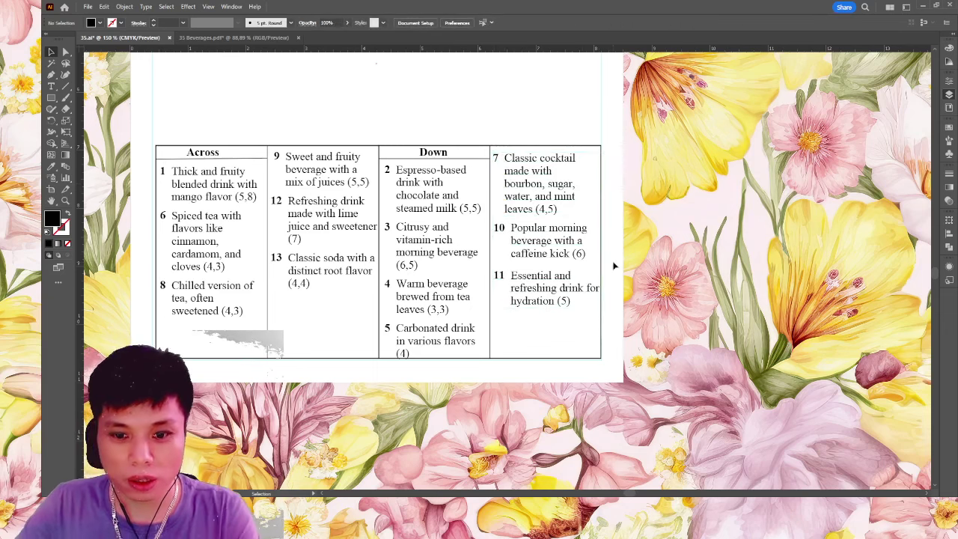
Step: Widen clue 5's text frame so its (4) sits on the last line
{"action": "key", "text": "ctrl+plus"}
{"action": "scroll", "coordinate": [591, 254], "scroll_direction": "down", "scroll_amount": 2}
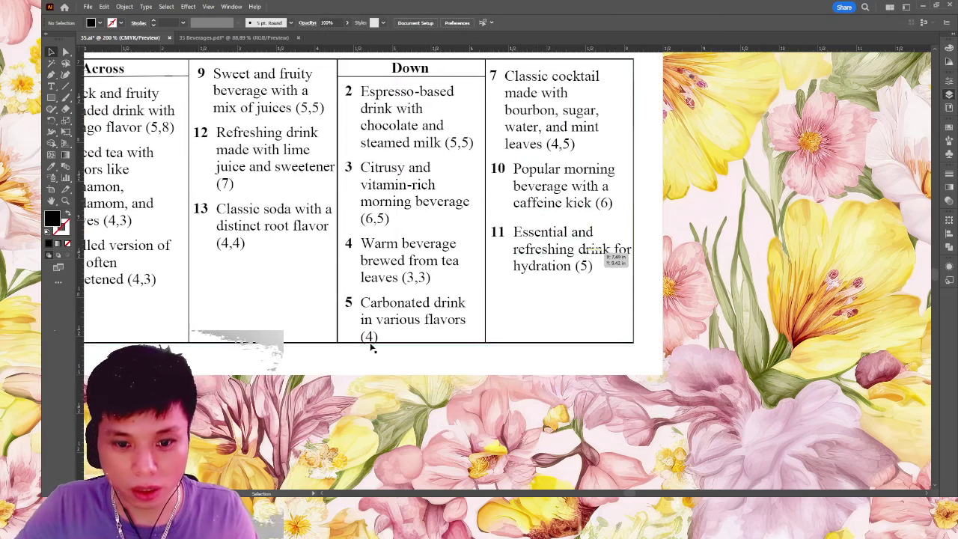
{"action": "left_click_drag", "start_coordinate": [372, 346], "coordinate": [523, 334]}
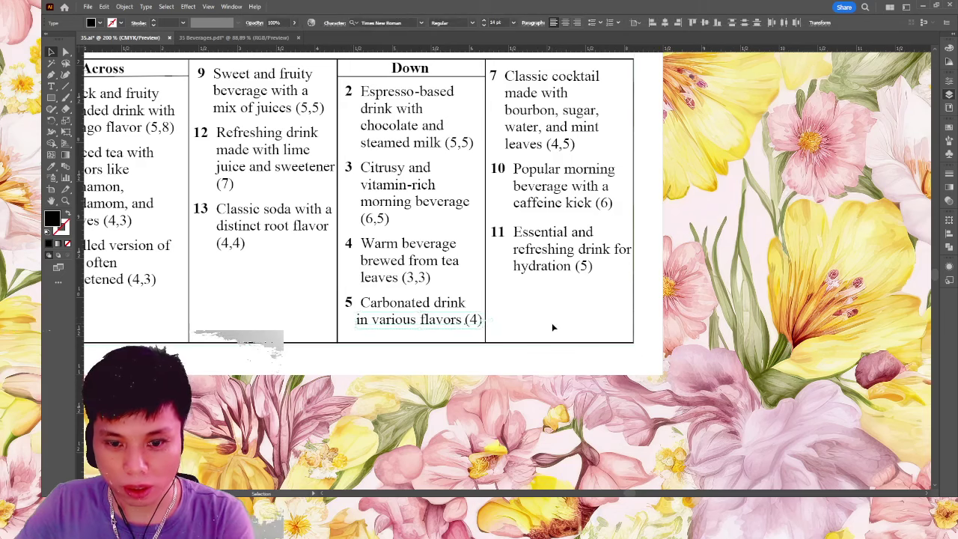
{"action": "left_click", "coordinate": [554, 326]}
{"action": "key", "text": "ctrl+minus"}
{"action": "key", "text": "ctrl+minus"}
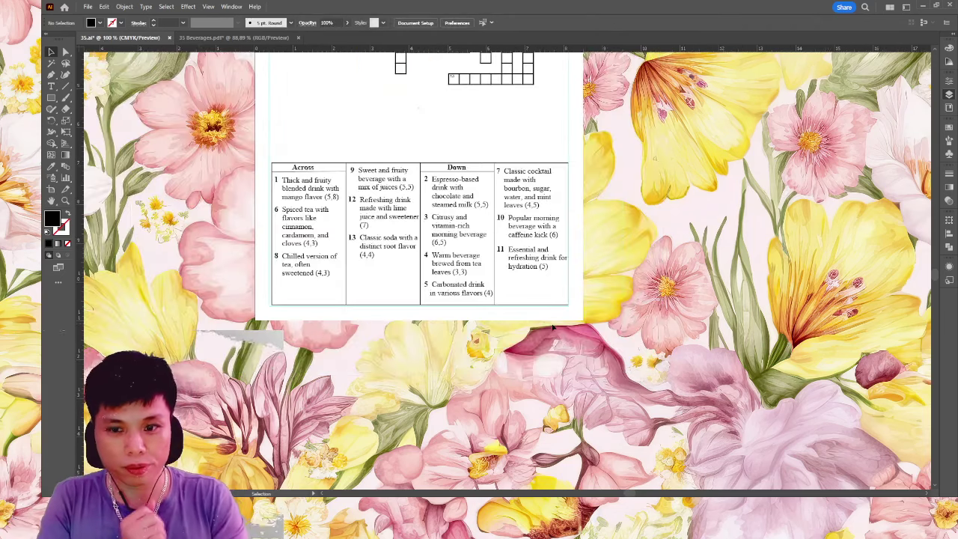
Step: Reposition the crossword grid and scale it up to fill the gap above the clue table
{"action": "scroll", "coordinate": [554, 326], "scroll_direction": "up", "scroll_amount": 1}
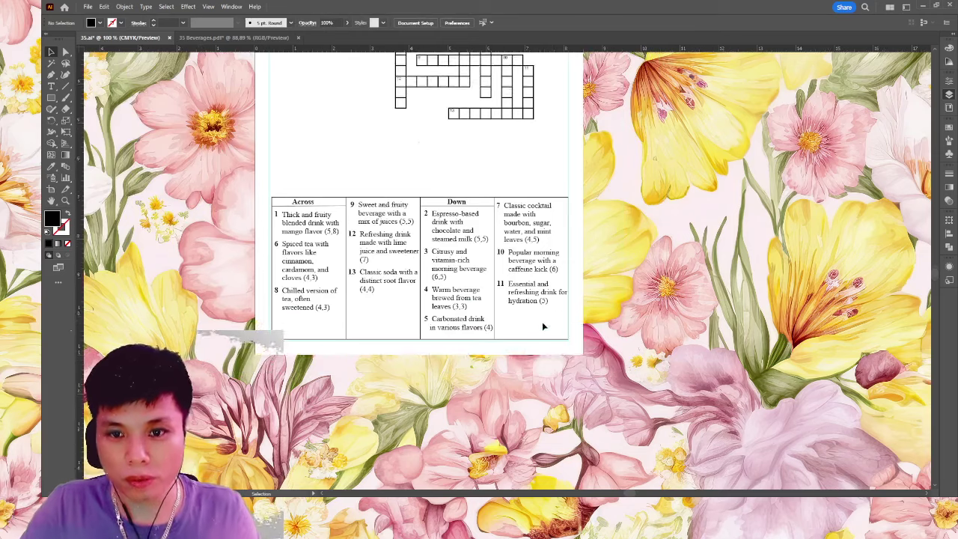
{"action": "scroll", "coordinate": [553, 326], "scroll_direction": "up", "scroll_amount": 2}
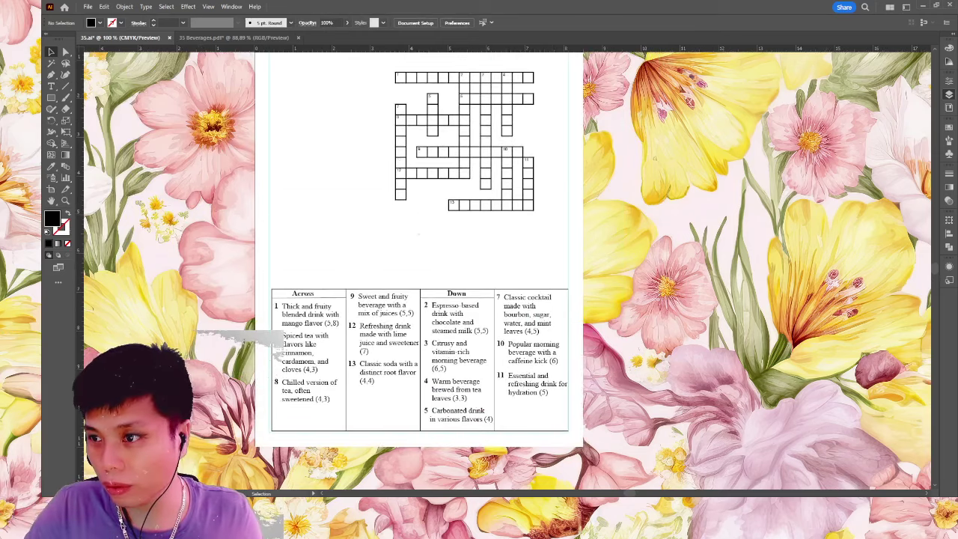
{"action": "left_click", "coordinate": [483, 74]}
{"action": "left_click_drag", "start_coordinate": [483, 75], "coordinate": [436, 74]}
{"action": "scroll", "coordinate": [437, 134], "scroll_direction": "up", "scroll_amount": 1}
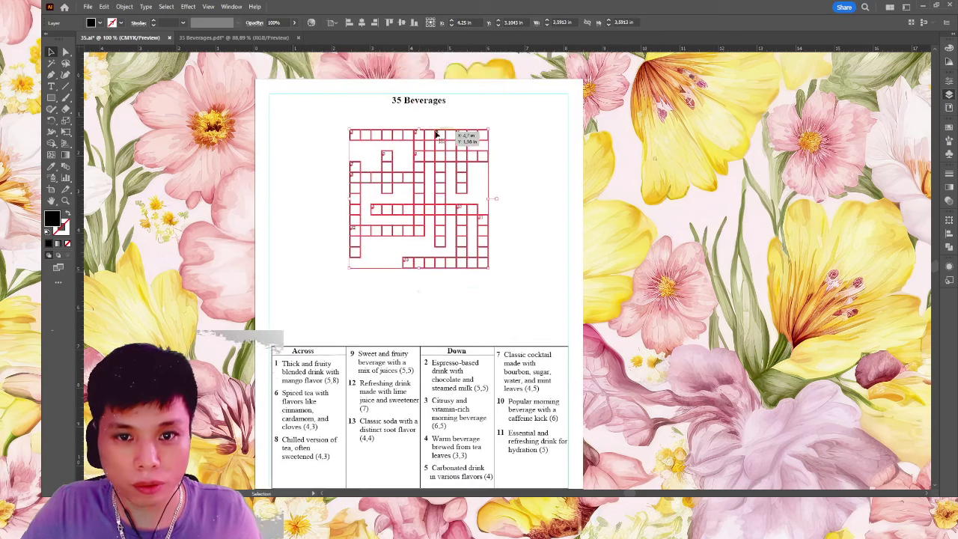
{"action": "left_click_drag", "start_coordinate": [420, 129], "coordinate": [426, 109]}
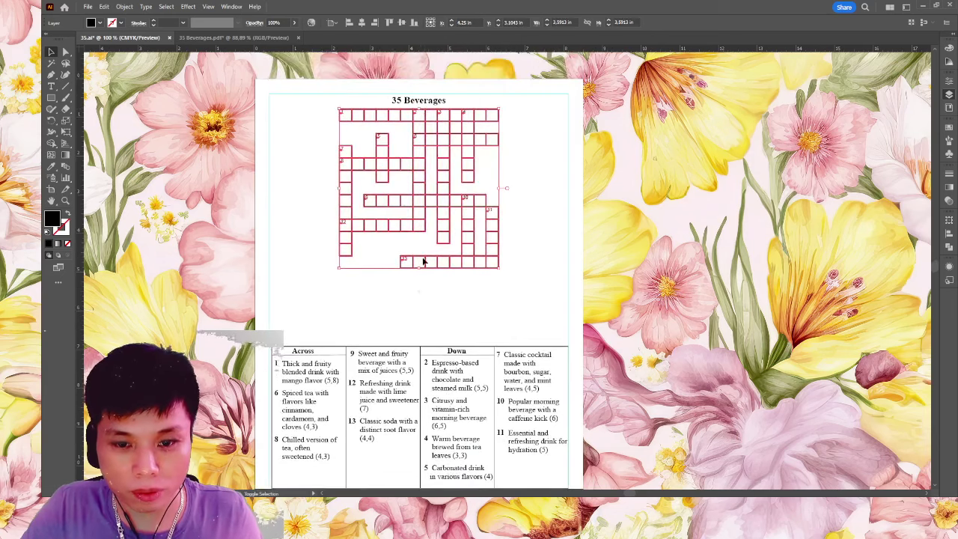
{"action": "left_click_drag", "start_coordinate": [424, 261], "coordinate": [424, 341]}
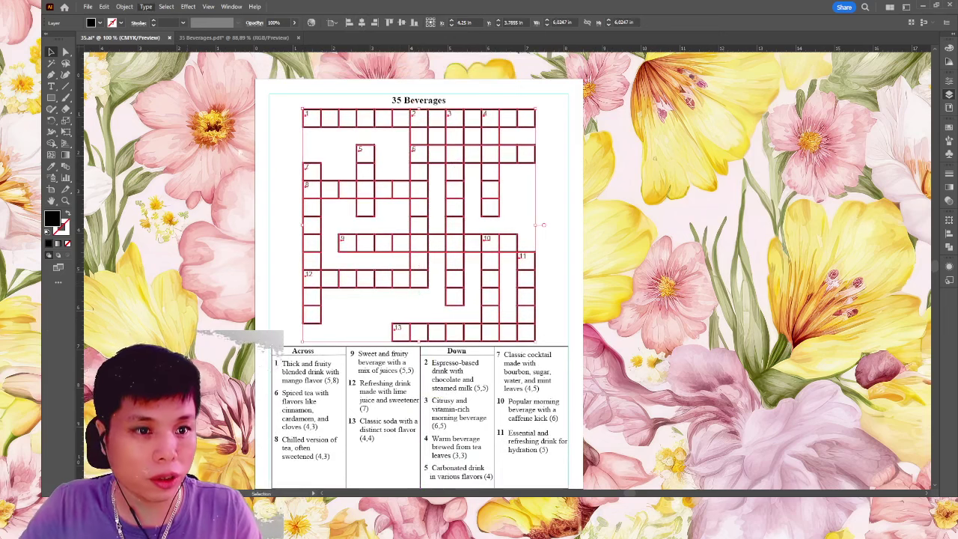
{"action": "left_click", "coordinate": [308, 176]}
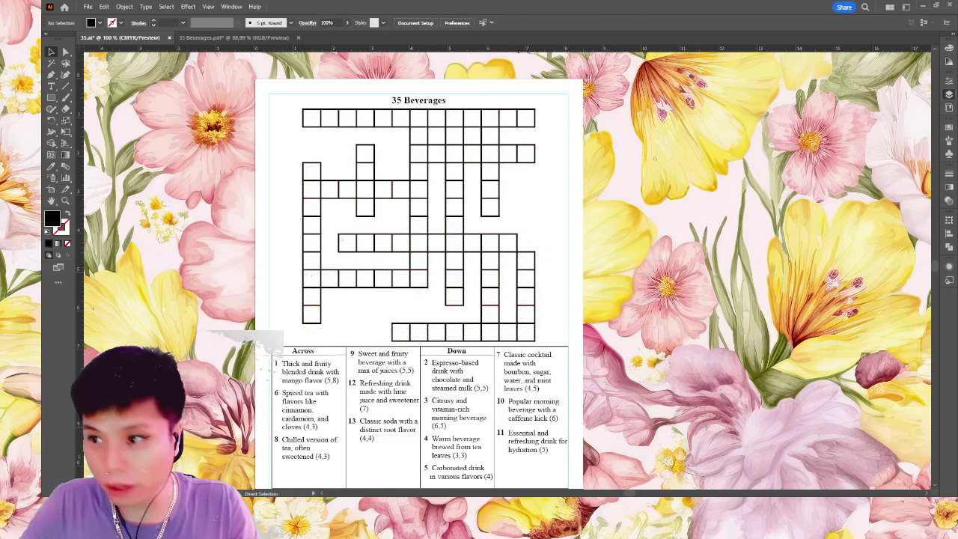
{"action": "key", "text": "ctrl+f"}
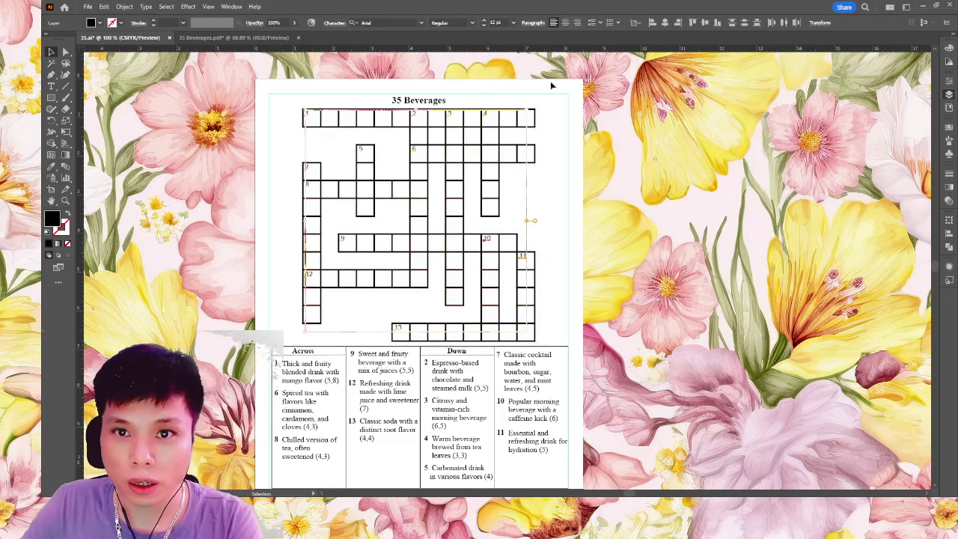
{"action": "left_click", "coordinate": [687, 144]}
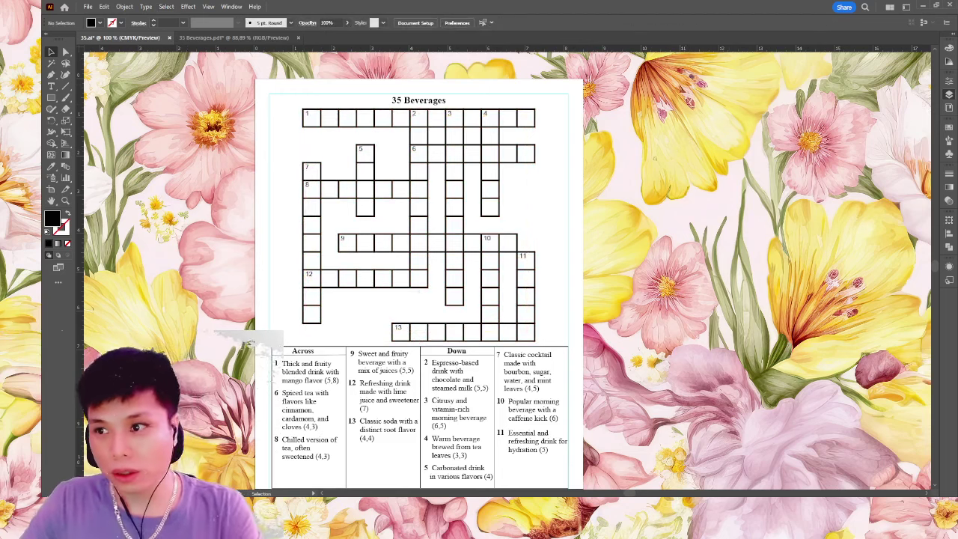